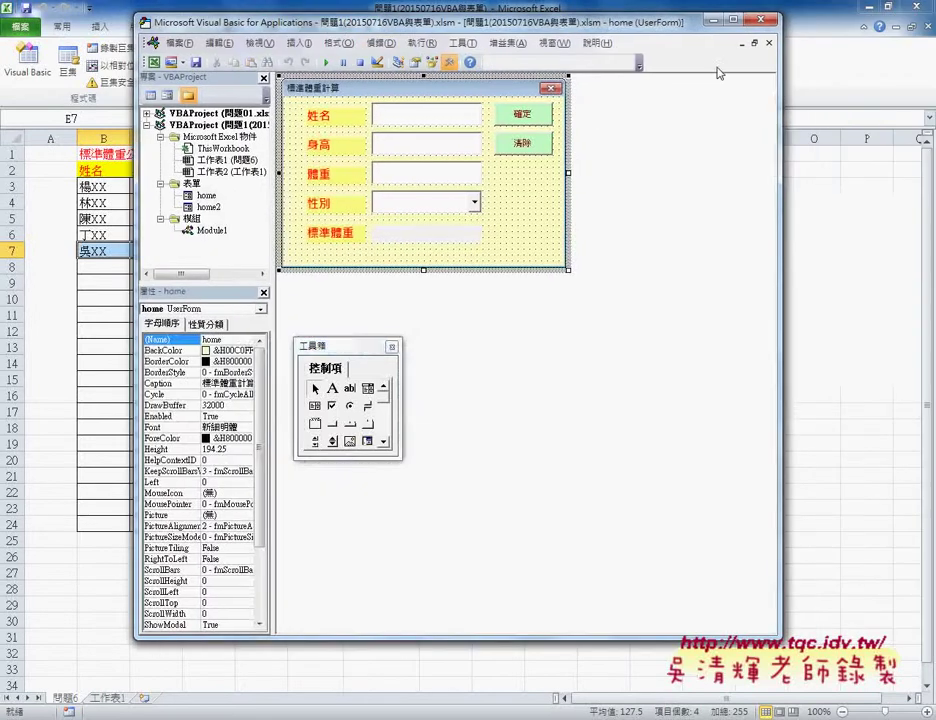
- Open the finished home form in the designer from the project tree
{"action": "right_click", "coordinate": [204, 214]}
{"action": "key", "text": "Escape"}
{"action": "right_click", "coordinate": [216, 160]}
{"action": "mouse_move", "coordinate": [255, 218]}
{"action": "left_click_drag", "start_coordinate": [425, 214], "coordinate": [396, 232]}
{"action": "left_click_drag", "start_coordinate": [200, 182], "coordinate": [196, 180]}
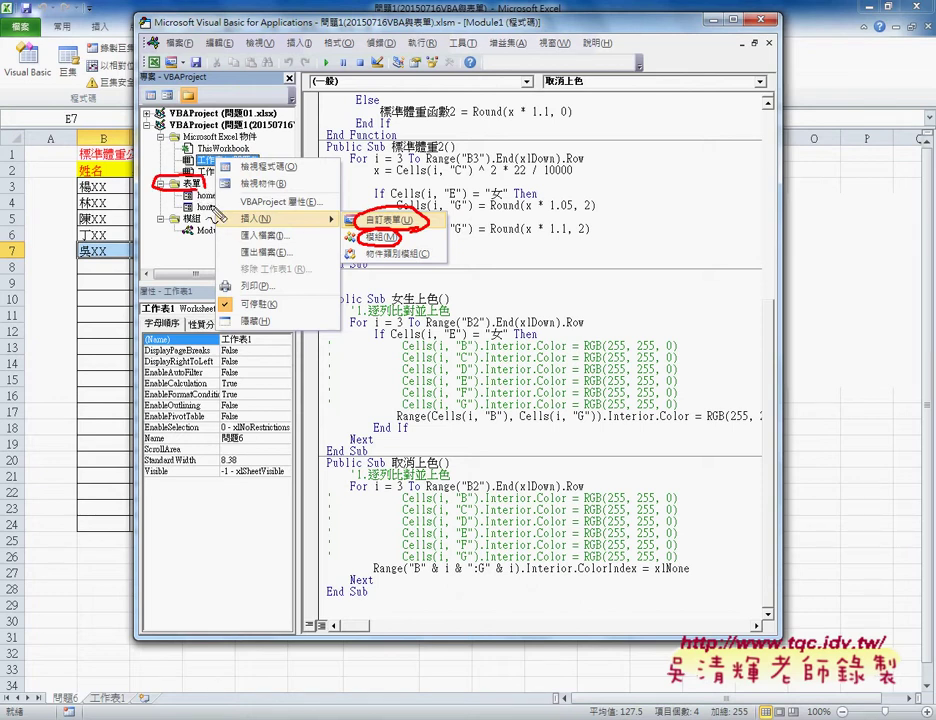
{"action": "double_click", "coordinate": [205, 196]}
{"action": "mouse_move", "coordinate": [590, 75]}
{"action": "left_mouse_down"}
{"action": "mouse_move", "coordinate": [288, 300]}
{"action": "mouse_move", "coordinate": [595, 80]}
{"action": "left_mouse_up"}
{"action": "left_click_drag", "start_coordinate": [226, 192], "coordinate": [222, 190]}
{"action": "mouse_move", "coordinate": [372, 86]}
{"action": "left_mouse_down"}
{"action": "mouse_move", "coordinate": [388, 100]}
{"action": "mouse_move", "coordinate": [478, 105]}
{"action": "mouse_move", "coordinate": [578, 88]}
{"action": "left_mouse_up"}
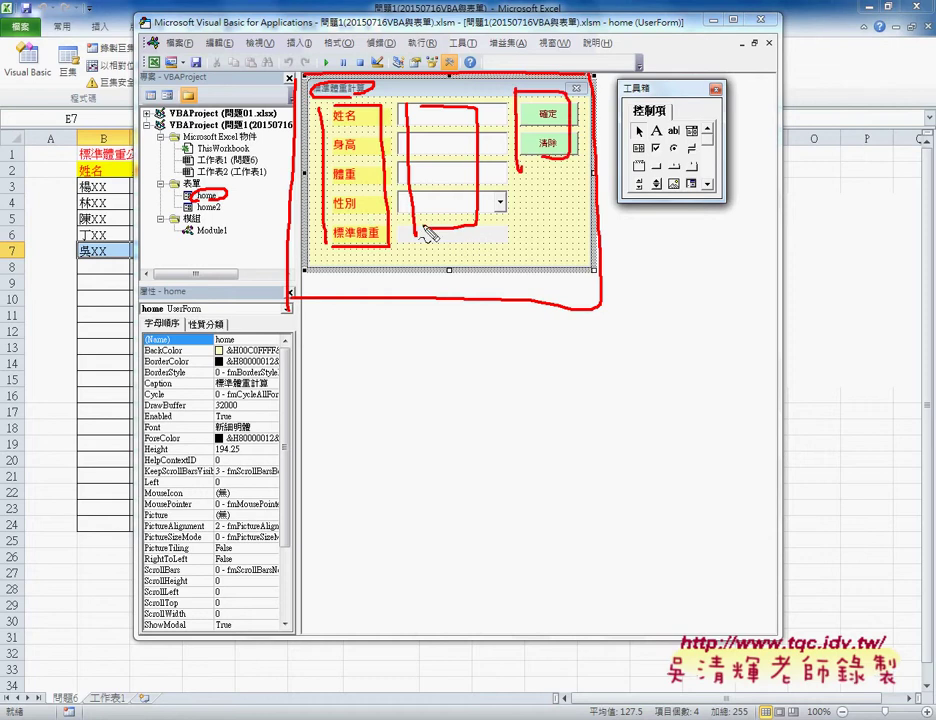
- Insert a new UserForm, drag it taller, and name it home3
{"action": "right_click", "coordinate": [280, 150]}
{"action": "left_click", "coordinate": [395, 224]}
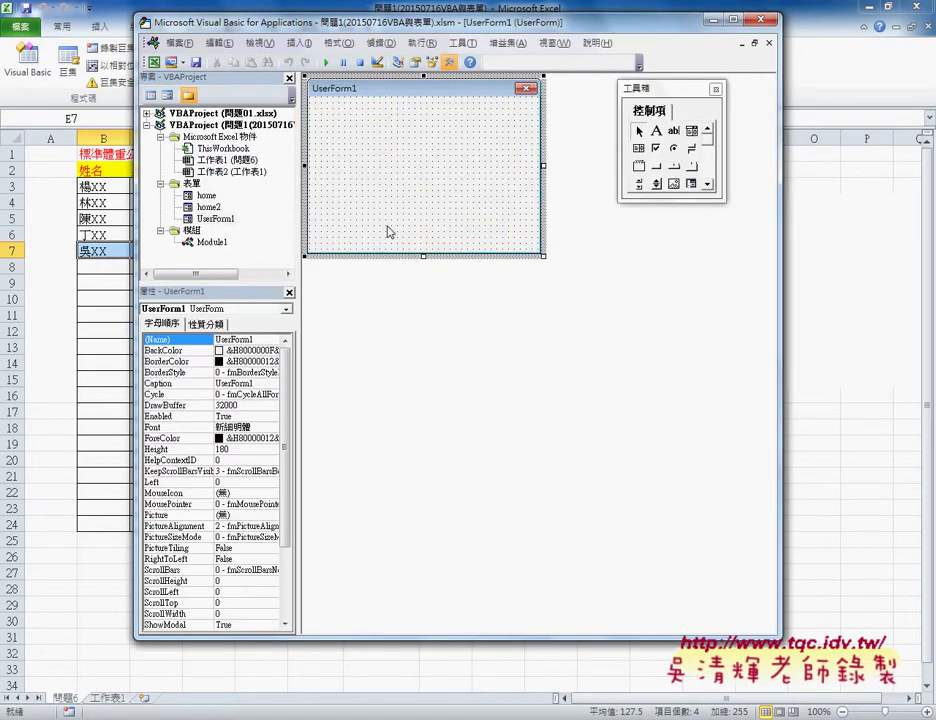
{"action": "left_click_drag", "start_coordinate": [544, 256], "coordinate": [597, 311]}
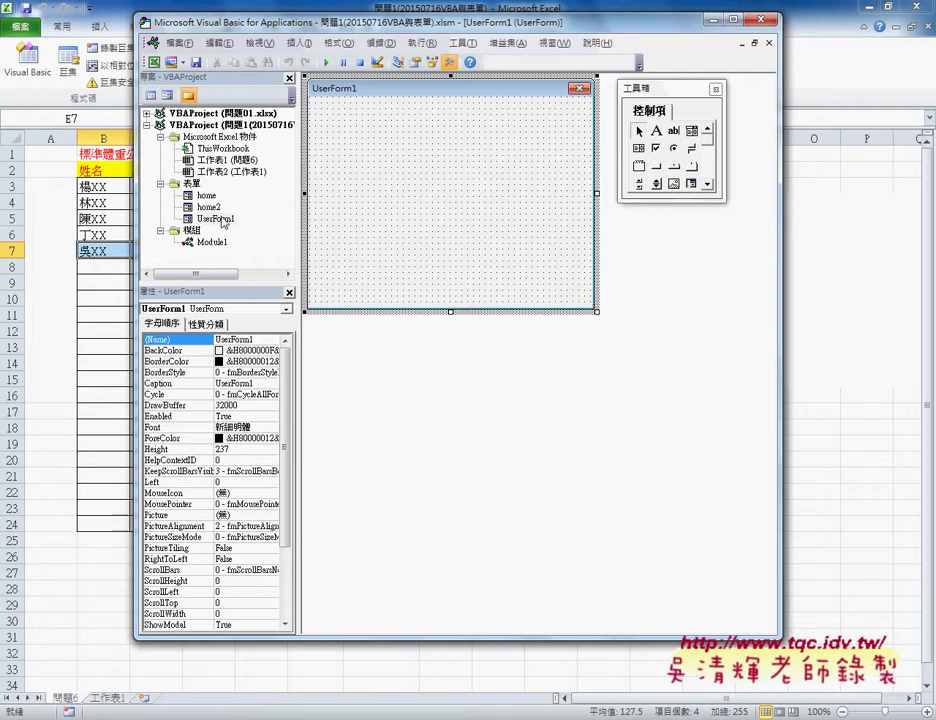
{"action": "left_click", "coordinate": [179, 341]}
{"action": "left_click", "coordinate": [289, 292]}
{"action": "left_click", "coordinate": [260, 42]}
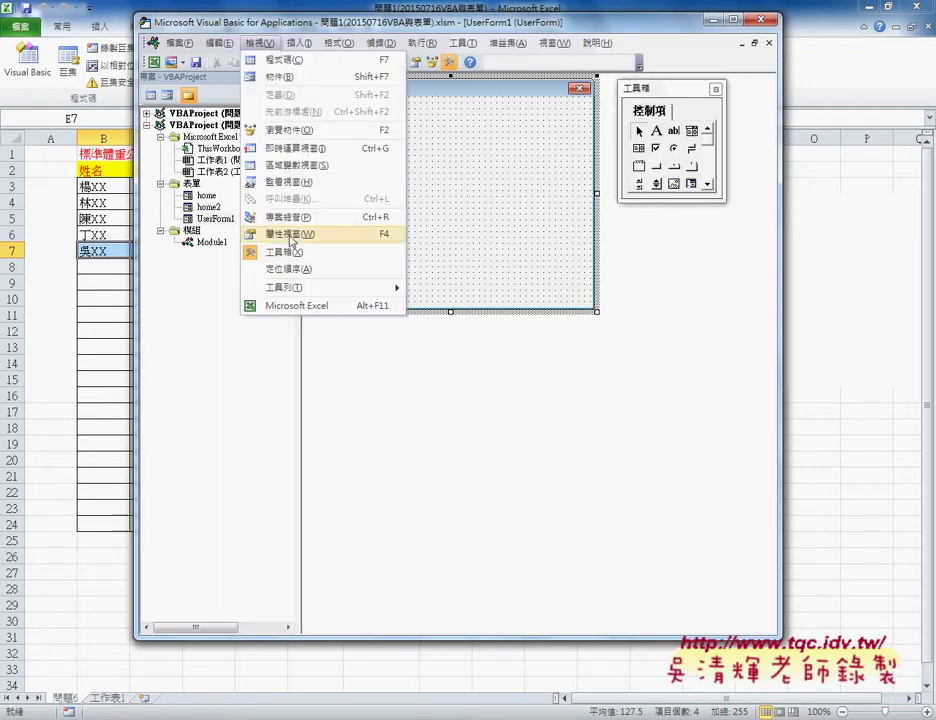
{"action": "left_click", "coordinate": [286, 334]}
{"action": "type", "text": "N"}
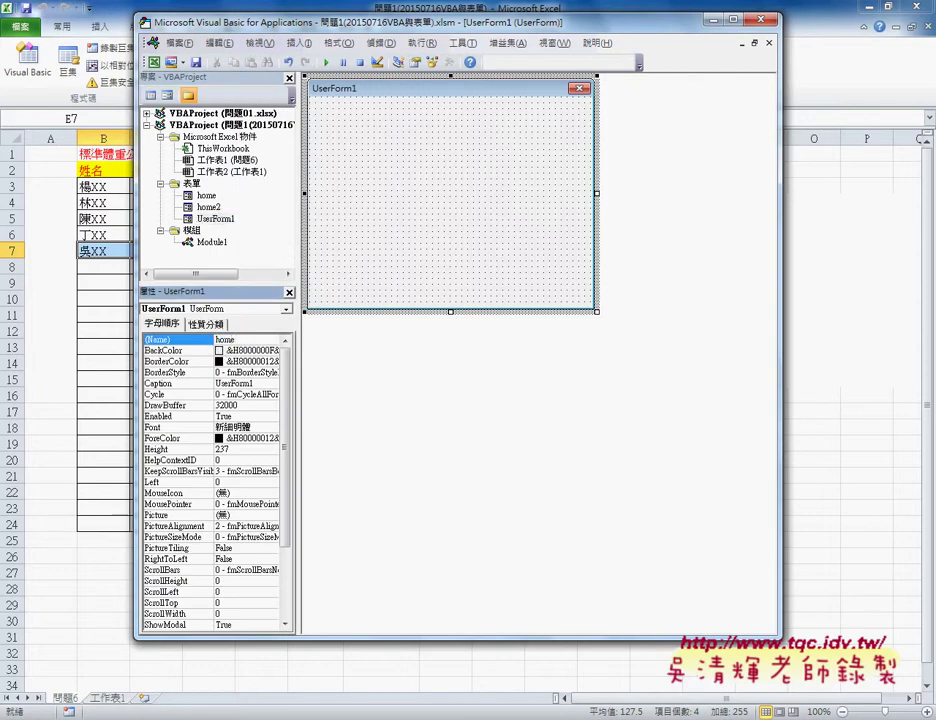
{"action": "type", "text": "3"}
{"action": "key", "text": "Return"}
- Caption the form 標準體重計算 and preview it running over the sheet
{"action": "left_click", "coordinate": [218, 383]}
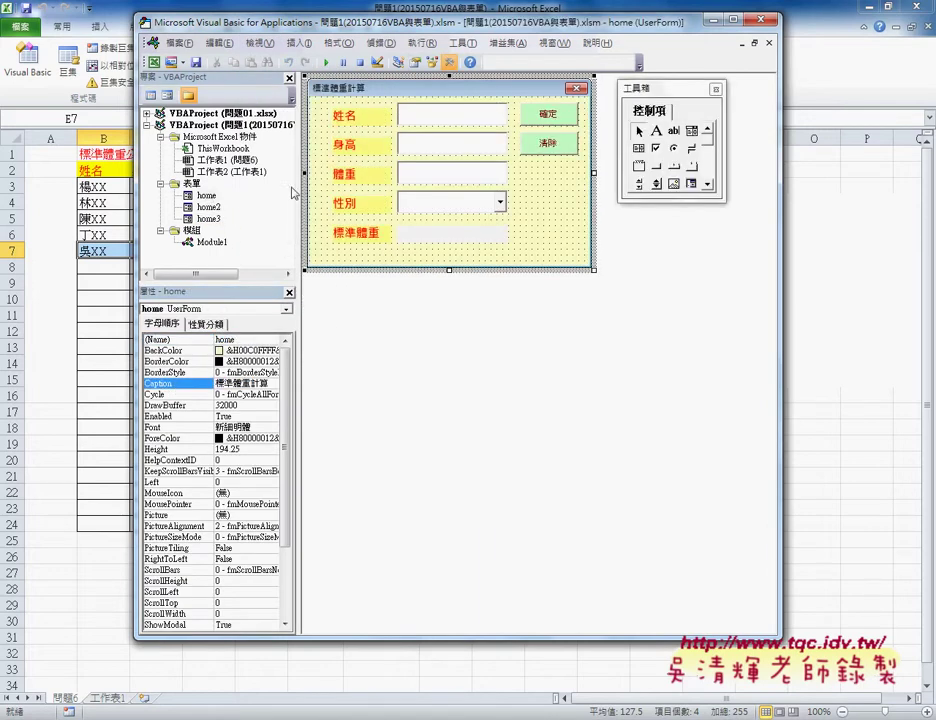
{"action": "type", "text": "體重"}
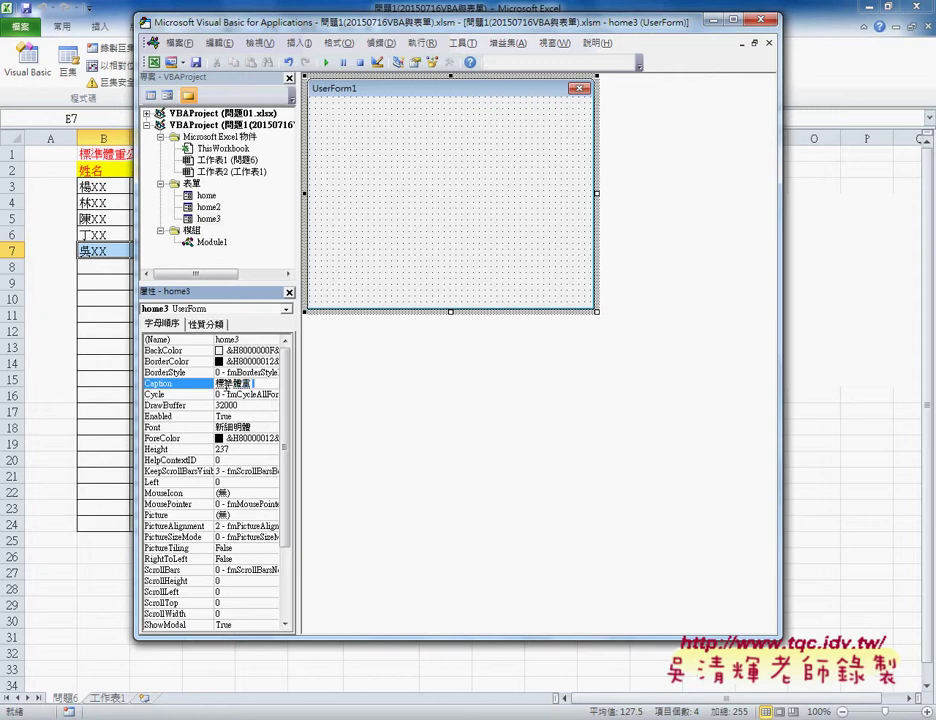
{"action": "key", "text": "Return"}
{"action": "left_click", "coordinate": [366, 188]}
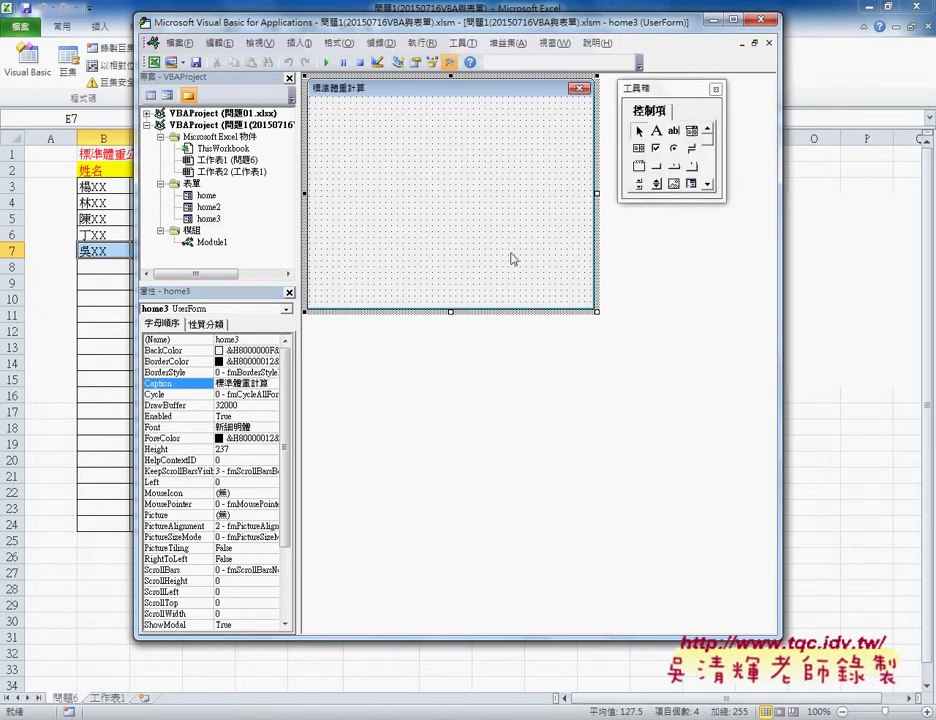
{"action": "key", "text": "F5"}
{"action": "left_click", "coordinate": [593, 248]}
- Set the form's BackColor to light yellow (&H00C0FFFF)
{"action": "left_click", "coordinate": [170, 350]}
{"action": "left_click", "coordinate": [272, 350]}
{"action": "left_click", "coordinate": [203, 382]}
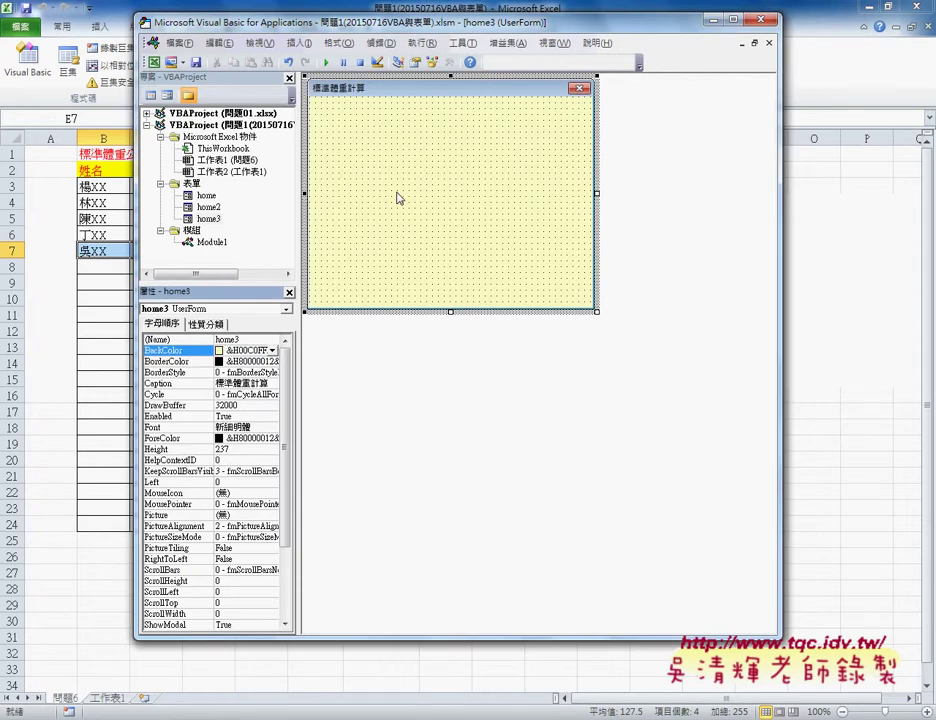
{"action": "scroll", "coordinate": [170, 460], "scroll_direction": "down", "scroll_amount": 4}
{"action": "scroll", "coordinate": [166, 470], "scroll_direction": "up", "scroll_amount": 4}
{"action": "left_click_drag", "start_coordinate": [296, 436], "coordinate": [321, 434]}
{"action": "right_click", "coordinate": [208, 218]}
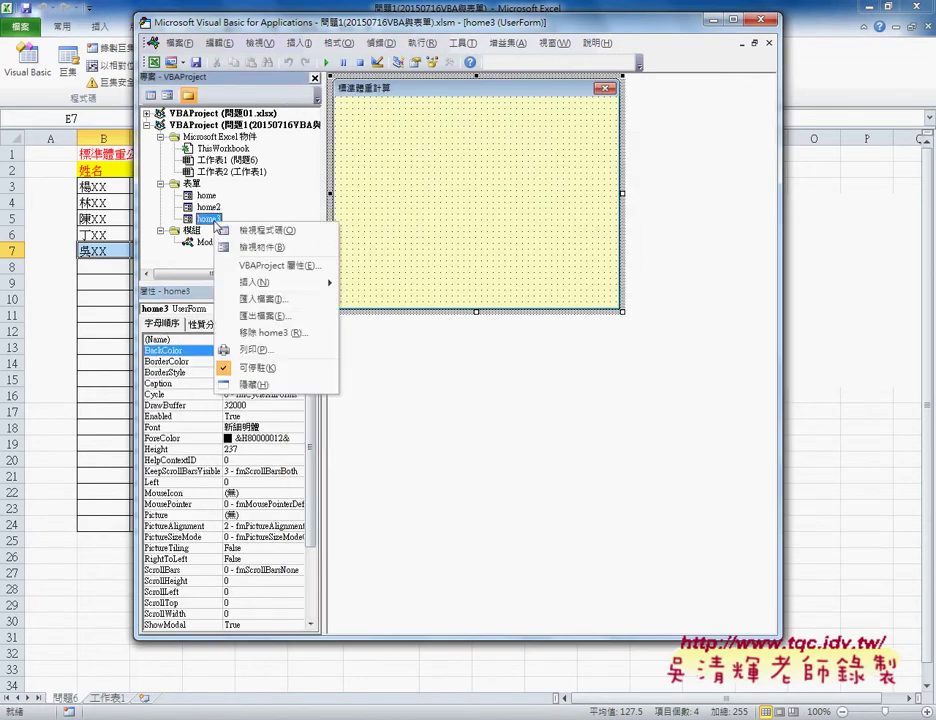
{"action": "left_click", "coordinate": [427, 262]}
{"action": "key", "text": "ctrl+Tab"}
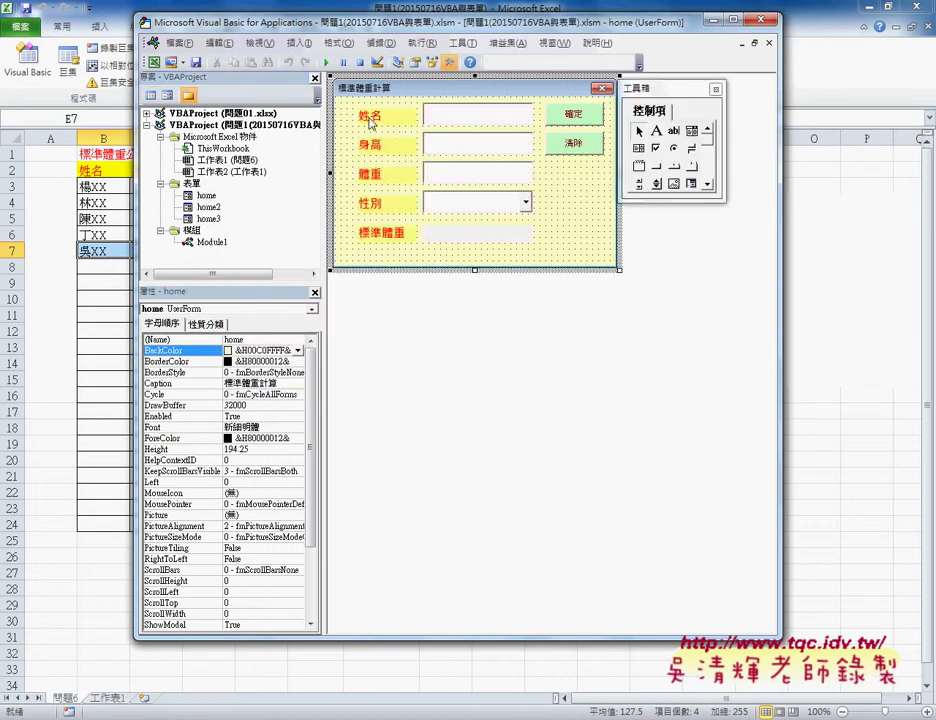
{"action": "key", "text": "ctrl+Tab"}
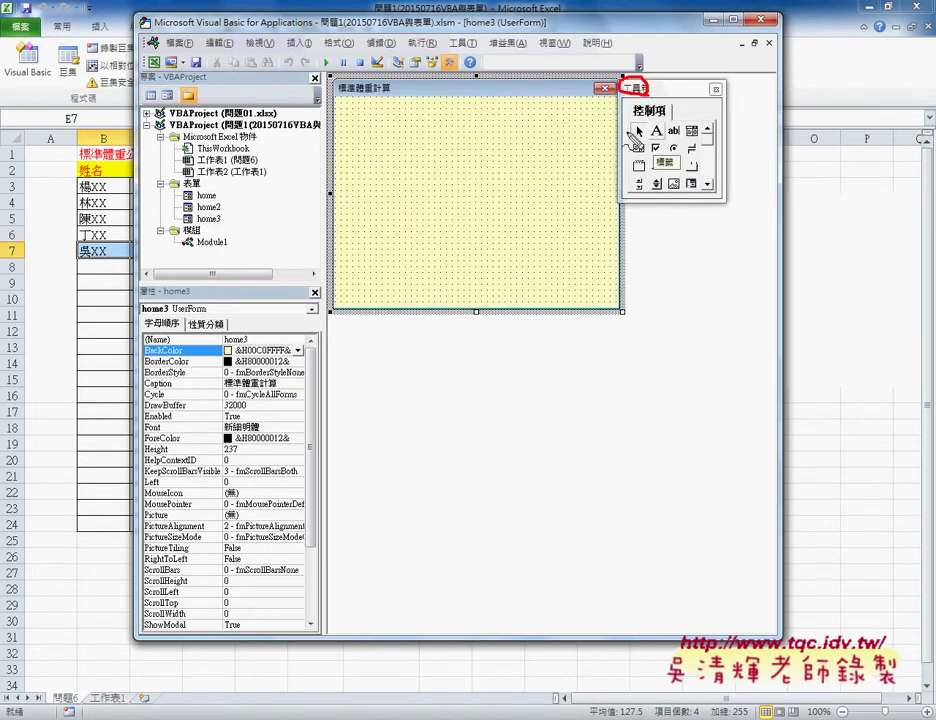
{"action": "mouse_move", "coordinate": [418, 145]}
{"action": "left_mouse_down"}
{"action": "mouse_move", "coordinate": [424, 128]}
{"action": "mouse_move", "coordinate": [516, 145]}
{"action": "left_mouse_up"}
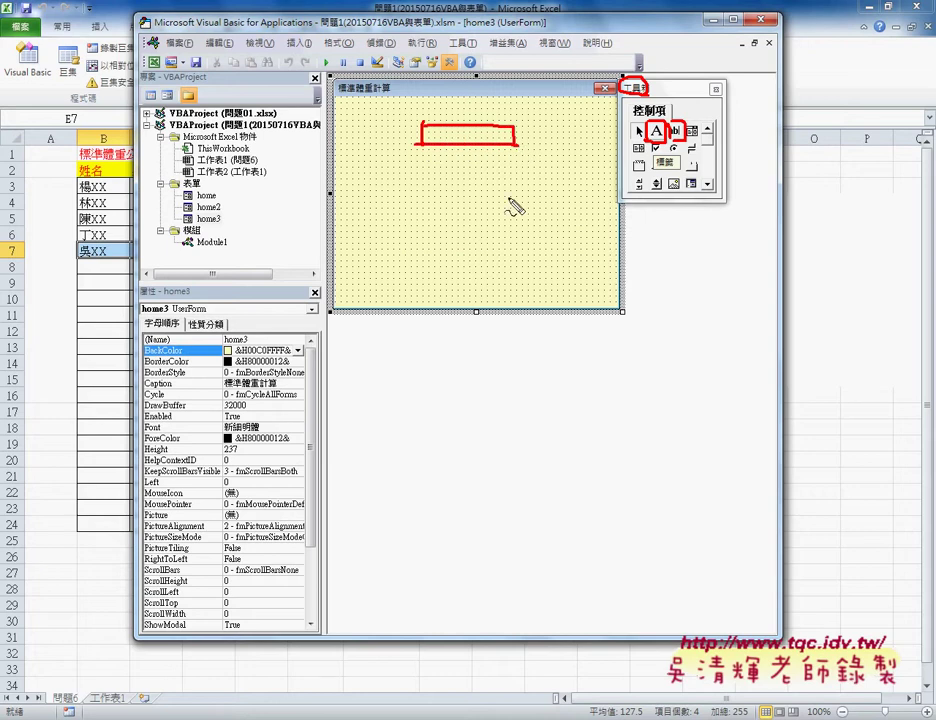
{"action": "left_click_drag", "start_coordinate": [437, 238], "coordinate": [480, 236]}
{"action": "left_click_drag", "start_coordinate": [670, 122], "coordinate": [686, 140]}
{"action": "key", "text": "Escape"}
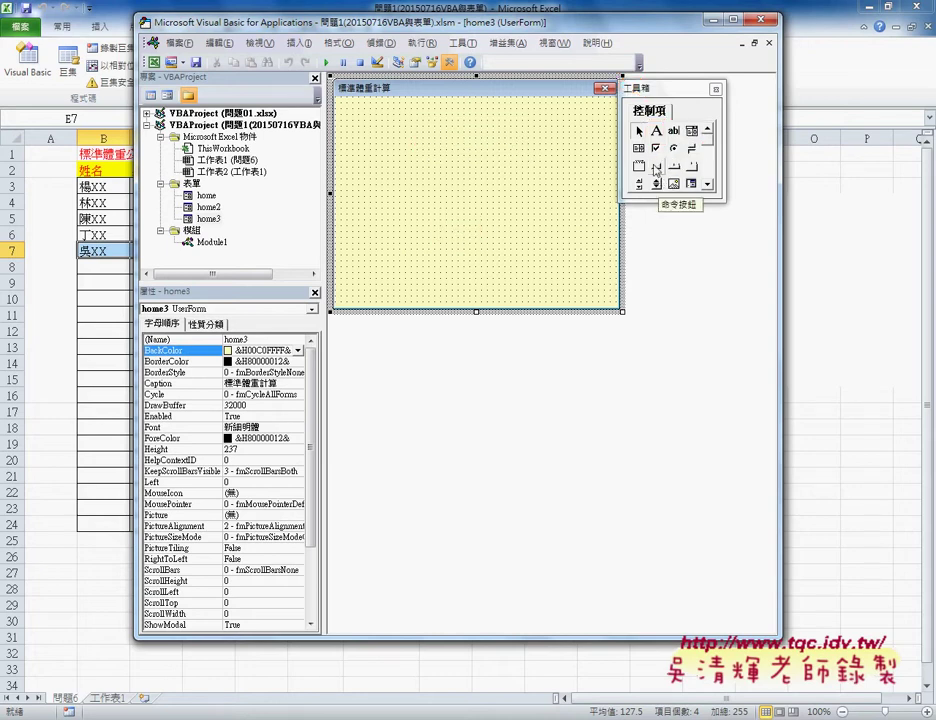
{"action": "left_click", "coordinate": [656, 131]}
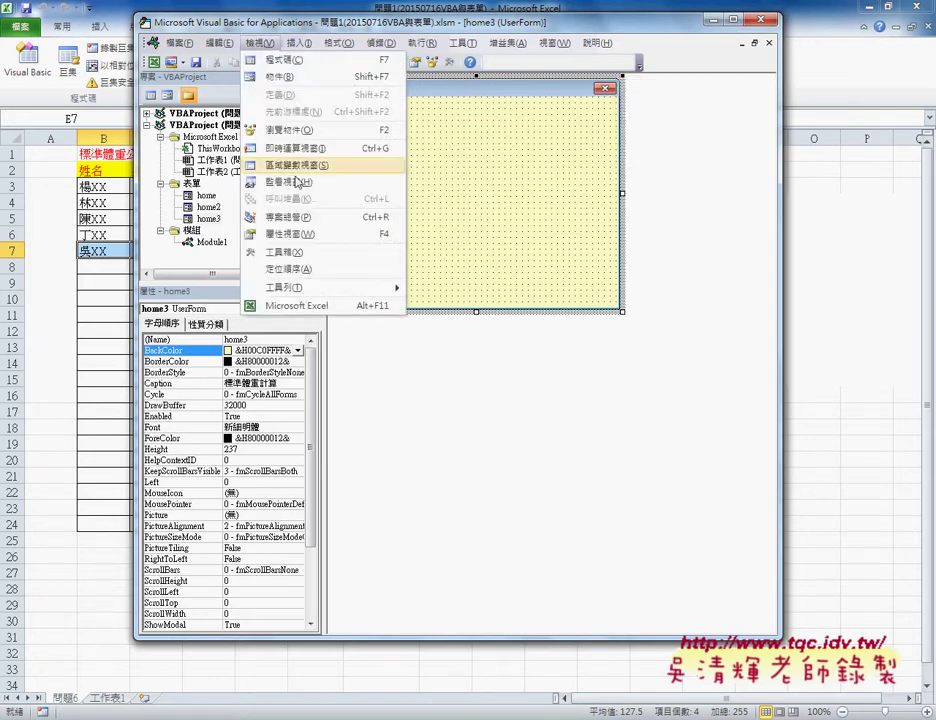
- Draw a label captioned 姓名, change its font, and shrink it to fit
{"action": "left_click_drag", "start_coordinate": [355, 119], "coordinate": [431, 150]}
{"action": "left_click", "coordinate": [186, 418]}
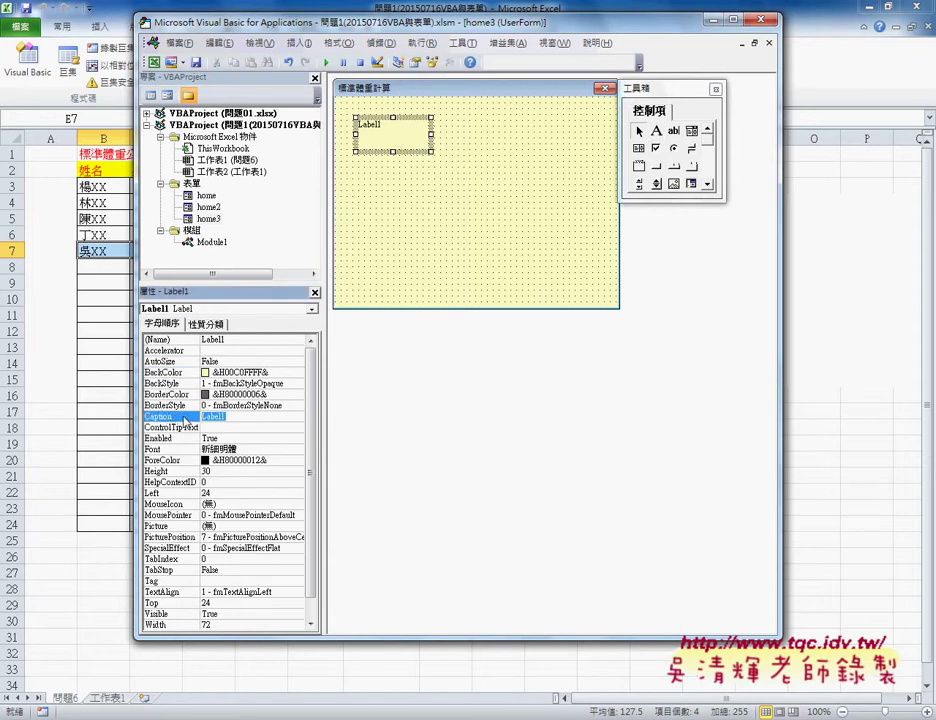
{"action": "type", "text": "姓名"}
{"action": "left_click", "coordinate": [170, 449]}
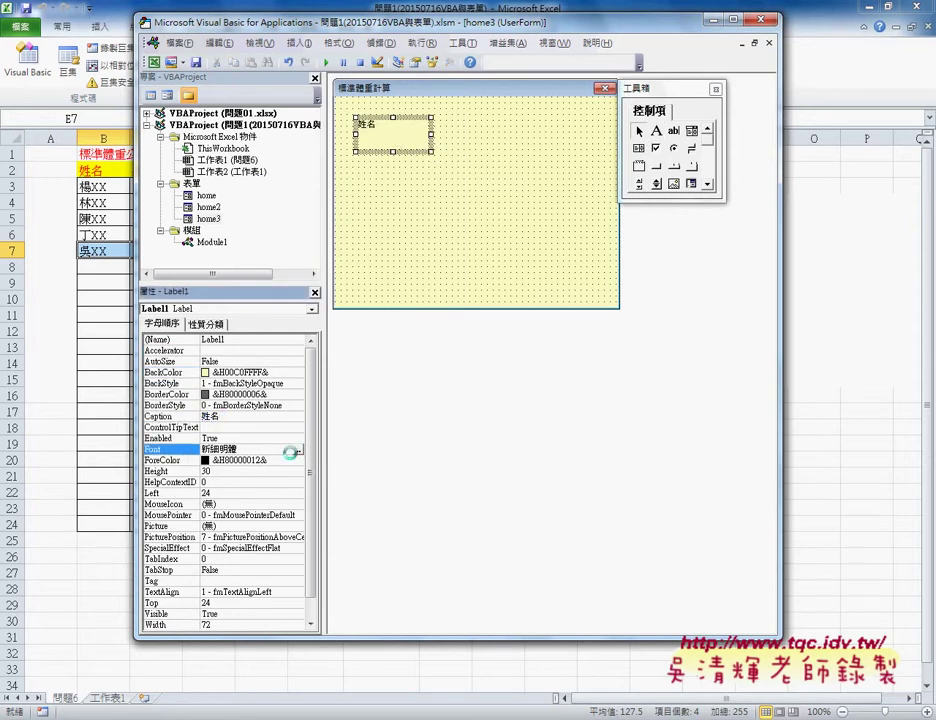
{"action": "left_click", "coordinate": [297, 449]}
{"action": "left_click", "coordinate": [433, 135]}
{"action": "left_click_drag", "start_coordinate": [431, 150], "coordinate": [420, 140]}
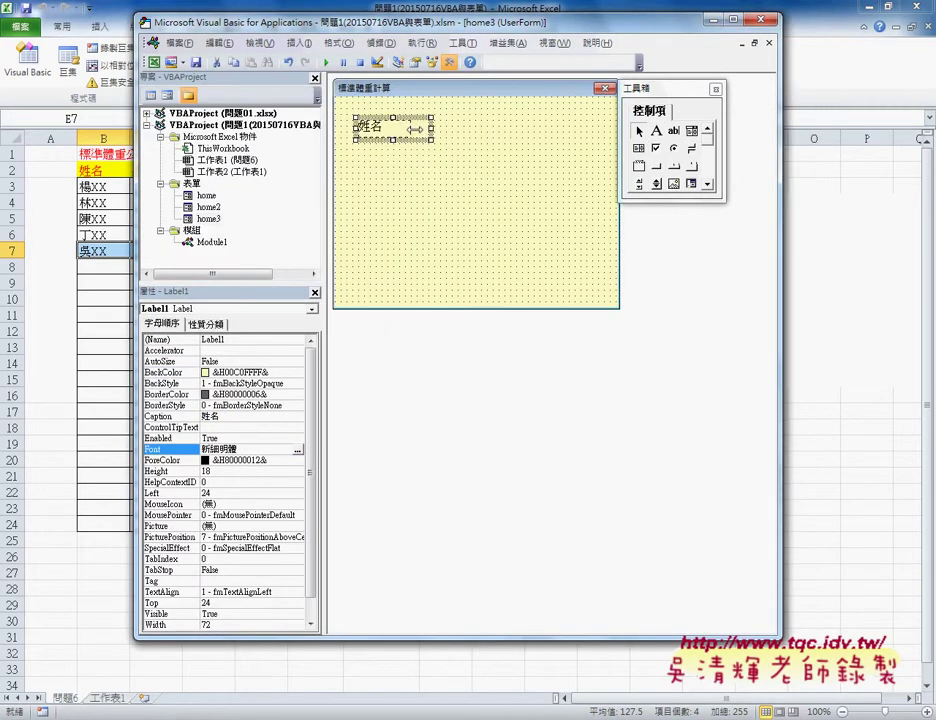
- Give the 姓名 label red text on a yellow background, then select the stacked labels
{"action": "left_click", "coordinate": [175, 461]}
{"action": "left_click", "coordinate": [297, 460]}
{"action": "left_click", "coordinate": [236, 512]}
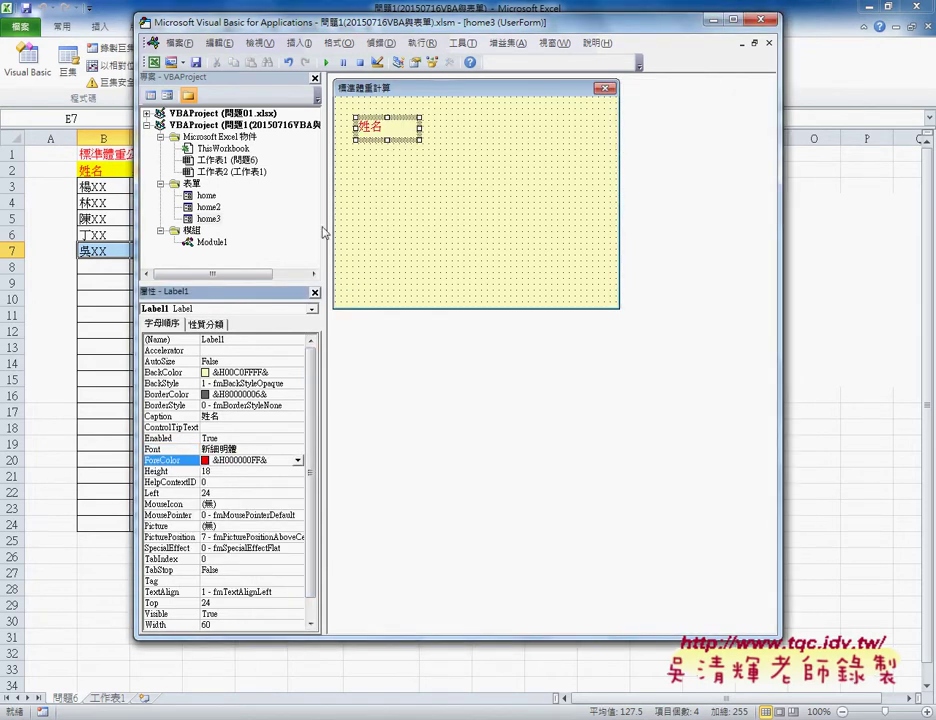
{"action": "left_click", "coordinate": [170, 372]}
{"action": "left_click", "coordinate": [297, 372]}
{"action": "left_click", "coordinate": [244, 412]}
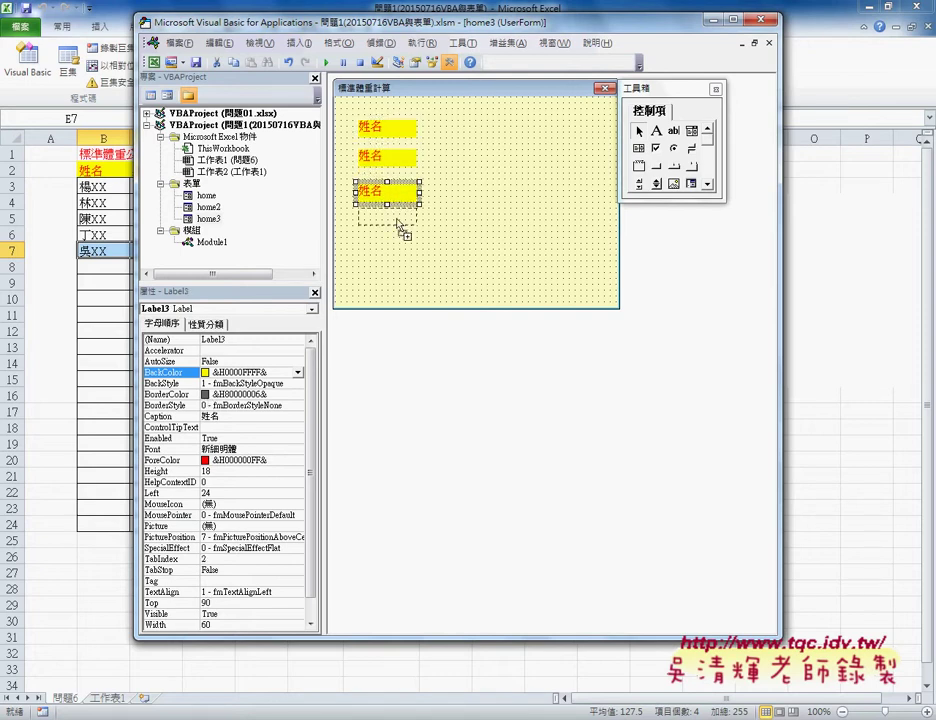
{"action": "left_click", "coordinate": [213, 417]}
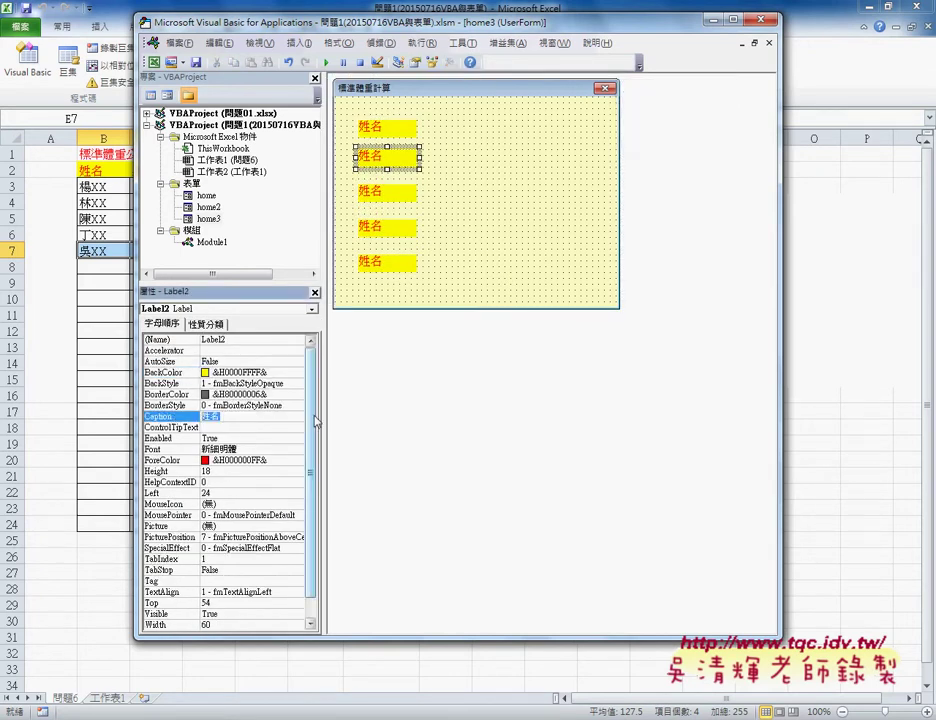
{"action": "left_click", "coordinate": [338, 43]}
- Align the labels' left edges and space them evenly down the form
{"action": "mouse_move", "coordinate": [362, 60]}
{"action": "left_click", "coordinate": [497, 61]}
{"action": "left_click", "coordinate": [338, 43]}
{"action": "mouse_move", "coordinate": [376, 148]}
{"action": "left_click", "coordinate": [484, 150]}
- Draw a text box beside the first label and give it a new font
{"action": "left_click", "coordinate": [674, 130]}
{"action": "left_click_drag", "start_coordinate": [429, 117], "coordinate": [515, 140]}
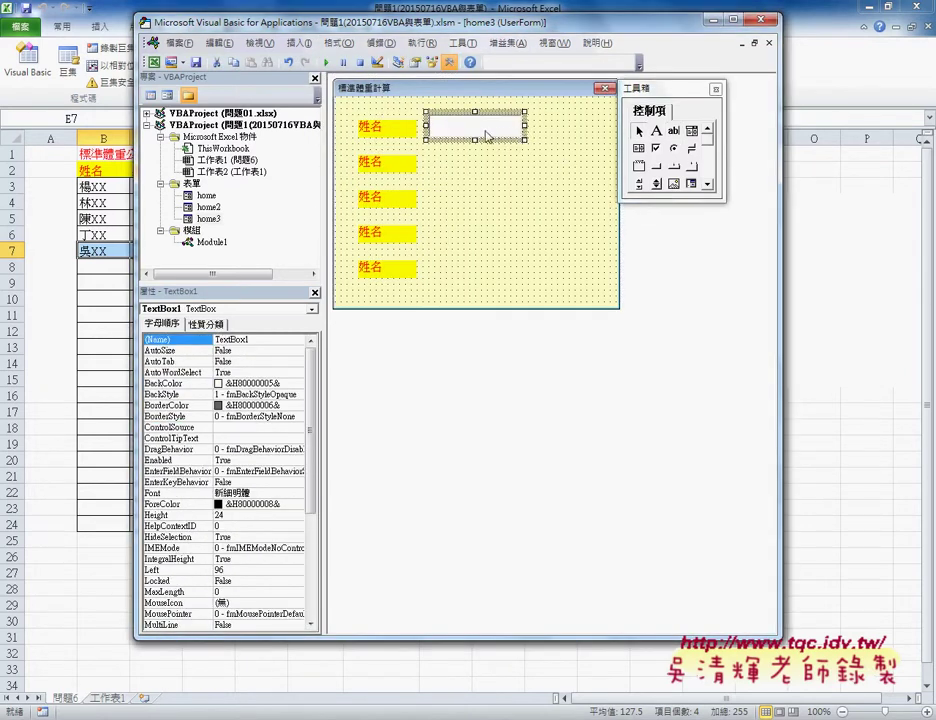
{"action": "left_click", "coordinate": [297, 493]}
{"action": "left_click", "coordinate": [435, 132]}
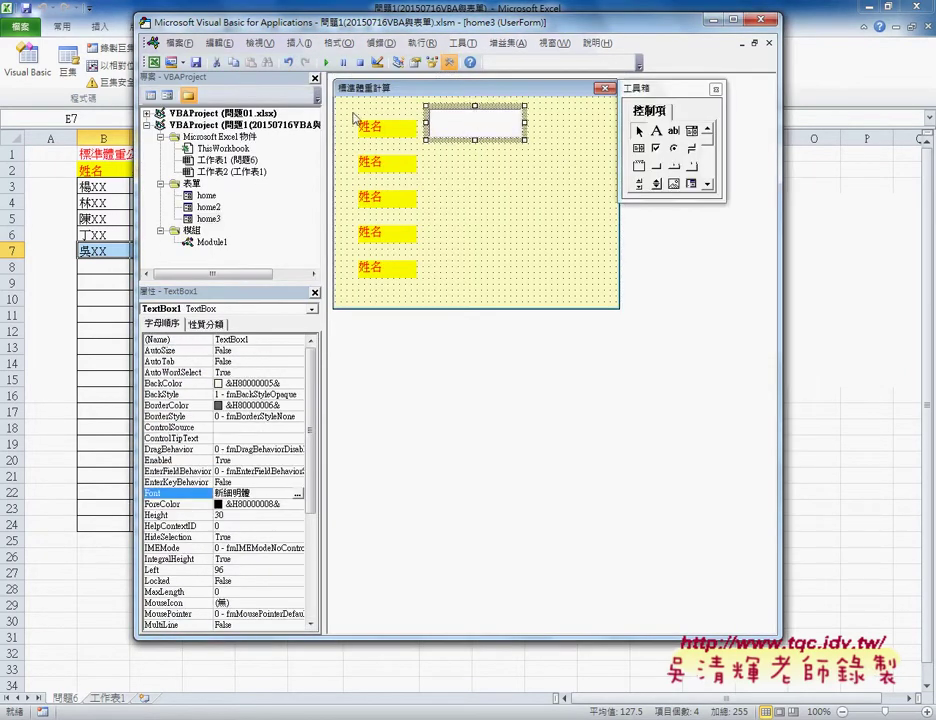
- Make the first 姓名 label and its text box the same height
{"action": "left_click", "coordinate": [385, 127], "text": "ctrl"}
{"action": "left_click", "coordinate": [338, 43]}
{"action": "mouse_move", "coordinate": [360, 77]}
{"action": "left_click", "coordinate": [495, 94]}
{"action": "left_click", "coordinate": [338, 43]}
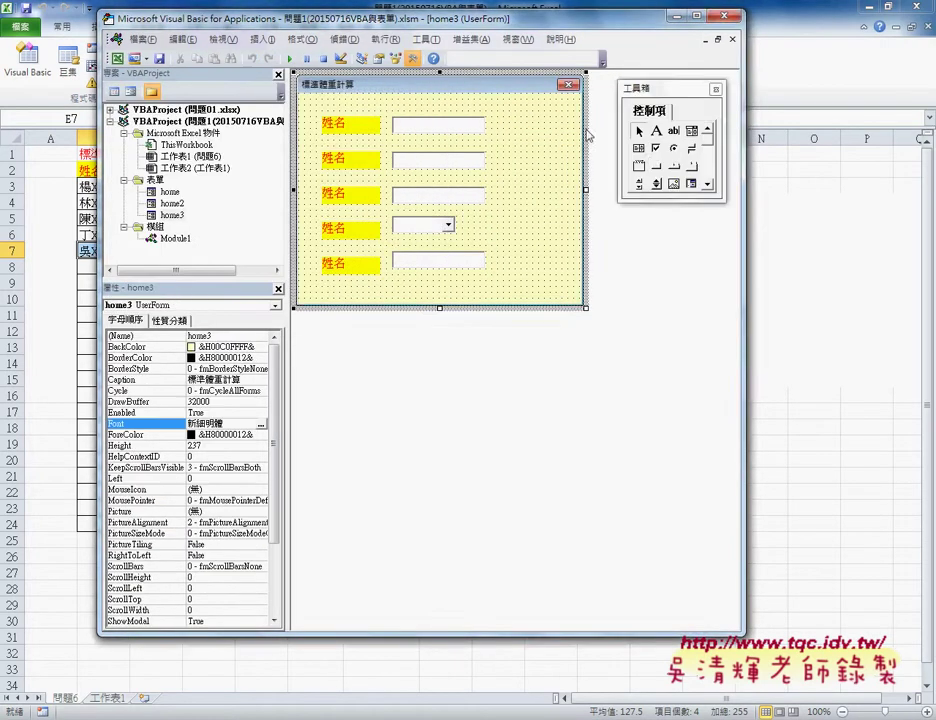
- Draw a 清除 button at the form's top-right with a larger font
{"action": "left_click_drag", "start_coordinate": [502, 112], "coordinate": [570, 142]}
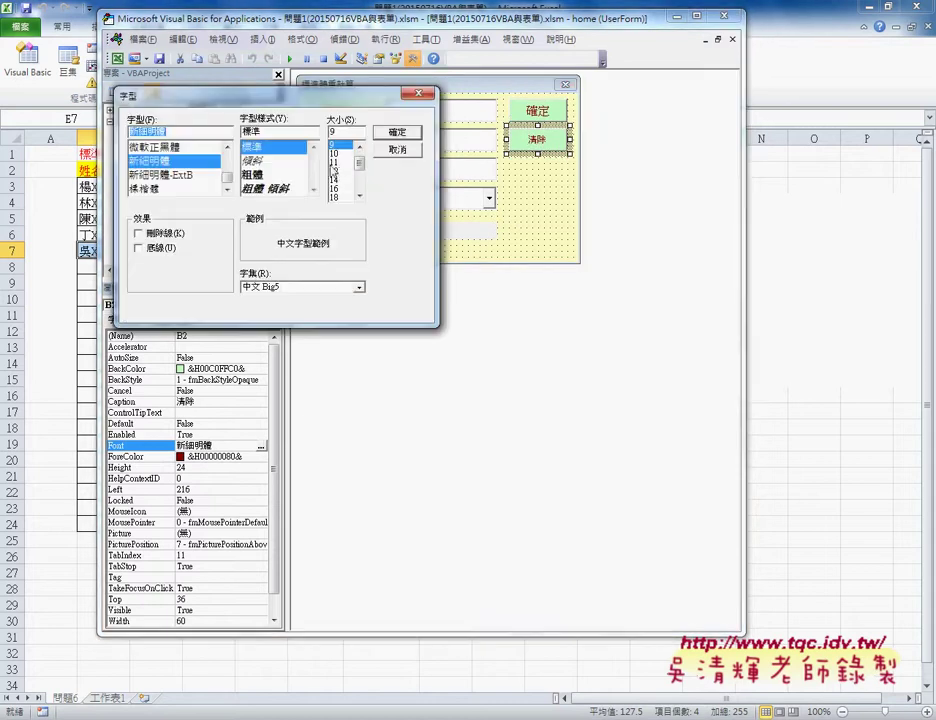
{"action": "left_click", "coordinate": [334, 170]}
{"action": "key", "text": "Return"}
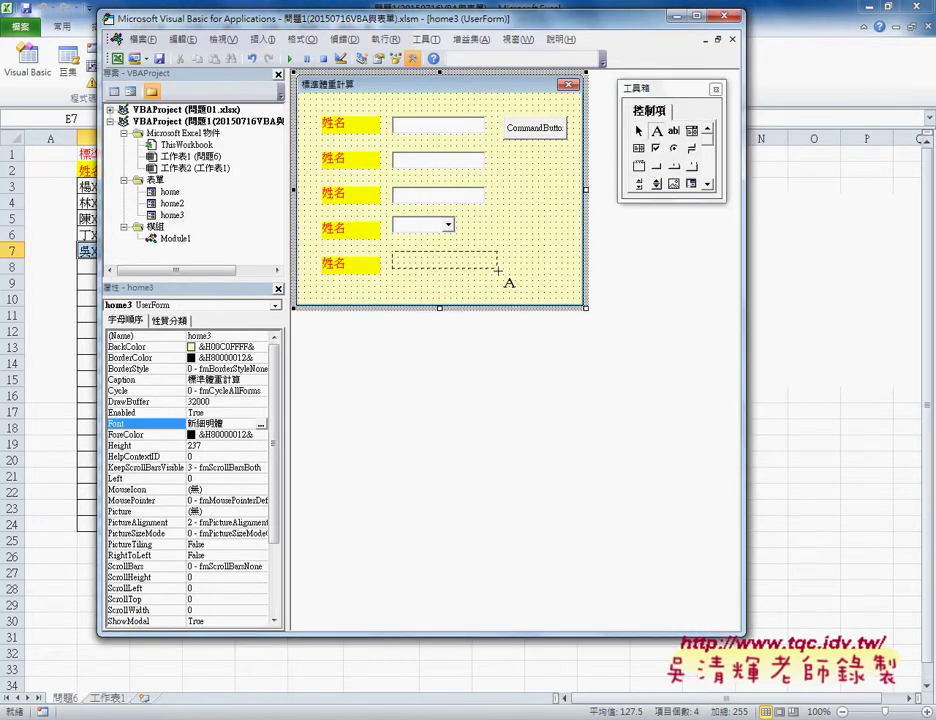
- Add a label below the dropdown with a light grey background and empty caption
{"action": "left_click_drag", "start_coordinate": [497, 269], "coordinate": [500, 277]}
{"action": "left_click", "coordinate": [261, 369]}
{"action": "left_click", "coordinate": [224, 406]}
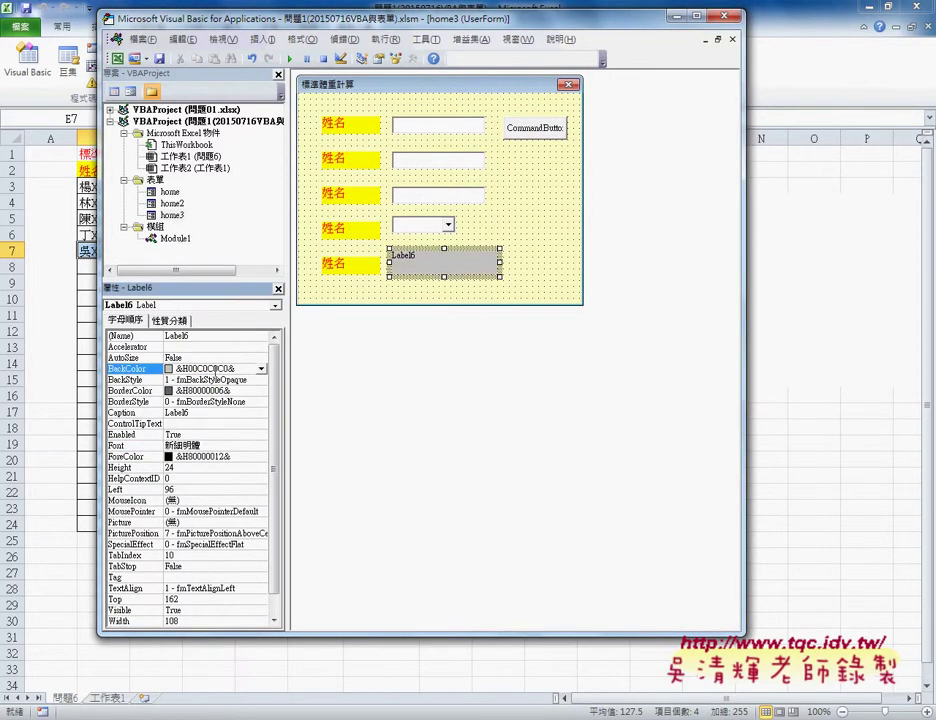
{"action": "left_click", "coordinate": [164, 413]}
{"action": "key", "text": "Delete"}
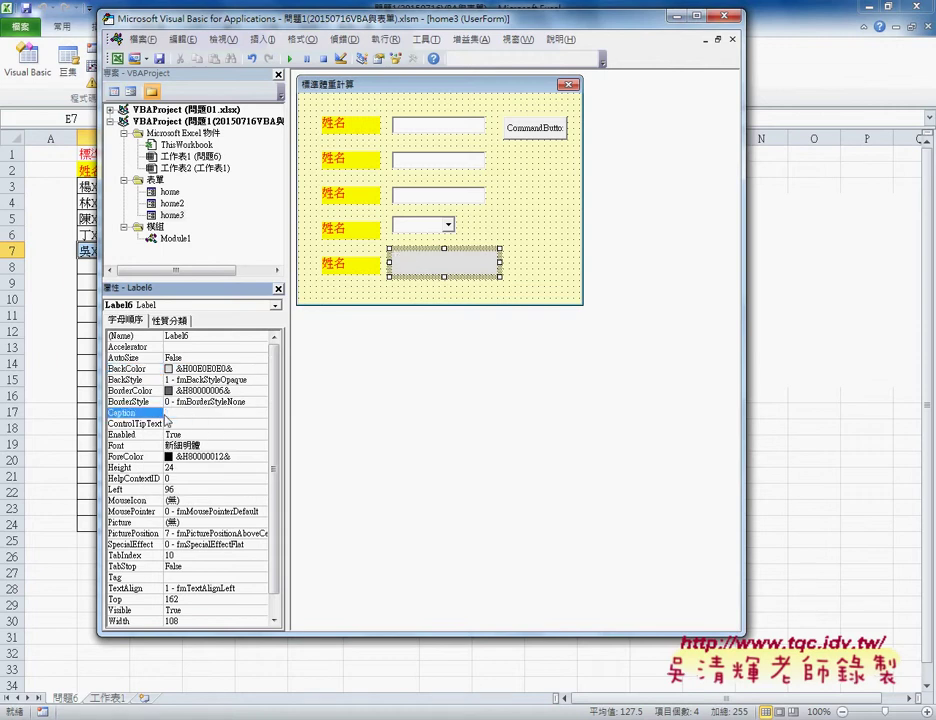
- Switch back to the finished home form and inspect its 姓名 text box myA
{"action": "left_click", "coordinate": [545, 266]}
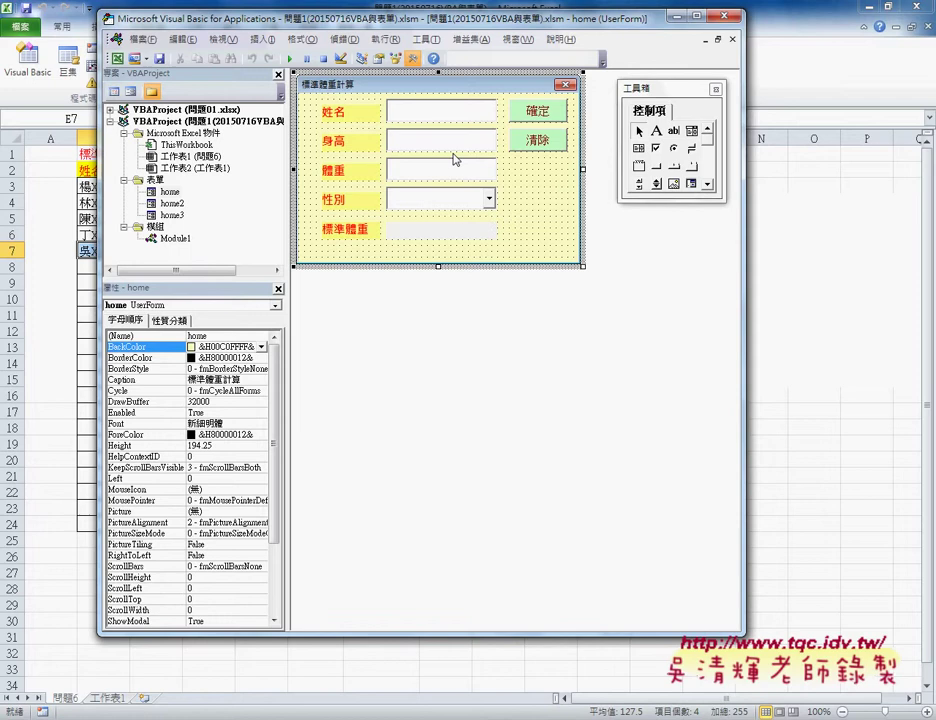
{"action": "left_click", "coordinate": [445, 115]}
{"action": "left_click", "coordinate": [445, 142]}
{"action": "left_click", "coordinate": [428, 118]}
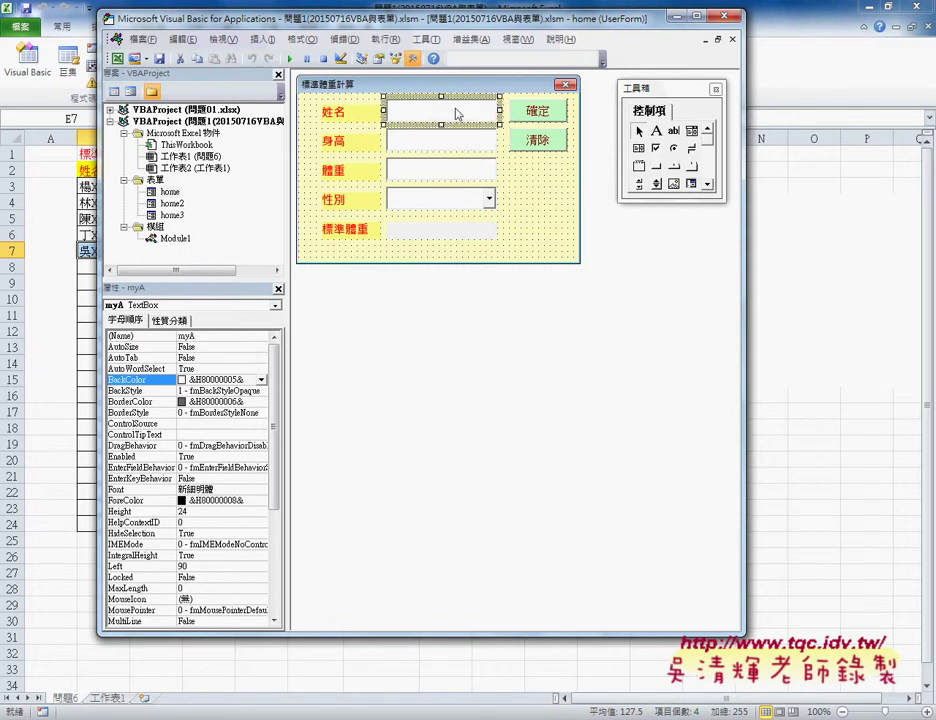
{"action": "left_click", "coordinate": [440, 140]}
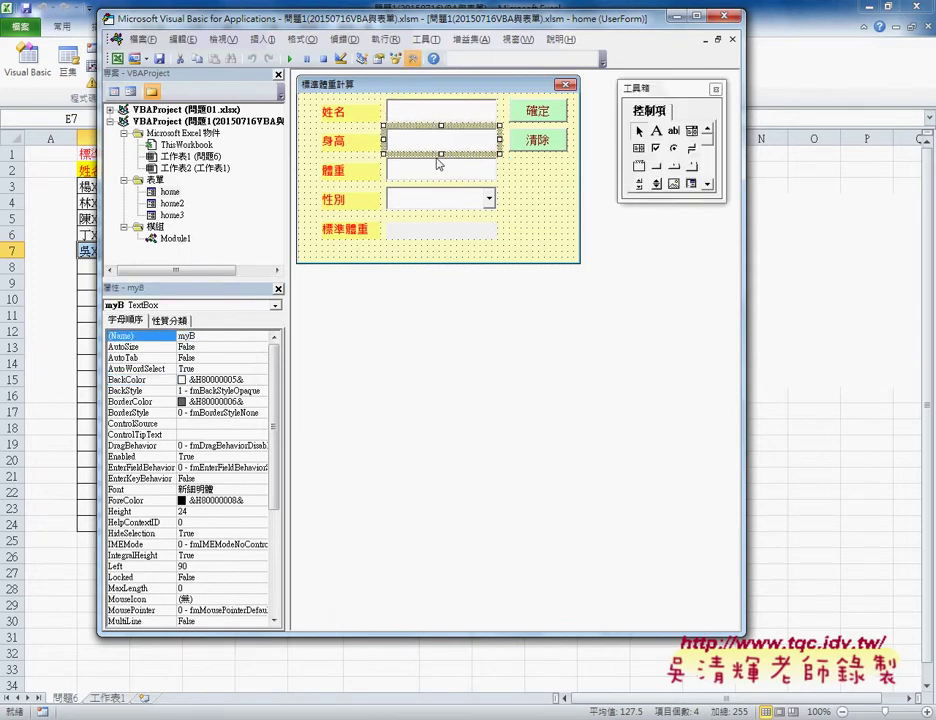
{"action": "left_click", "coordinate": [440, 199]}
{"action": "left_click", "coordinate": [437, 236]}
{"action": "left_click", "coordinate": [230, 457]}
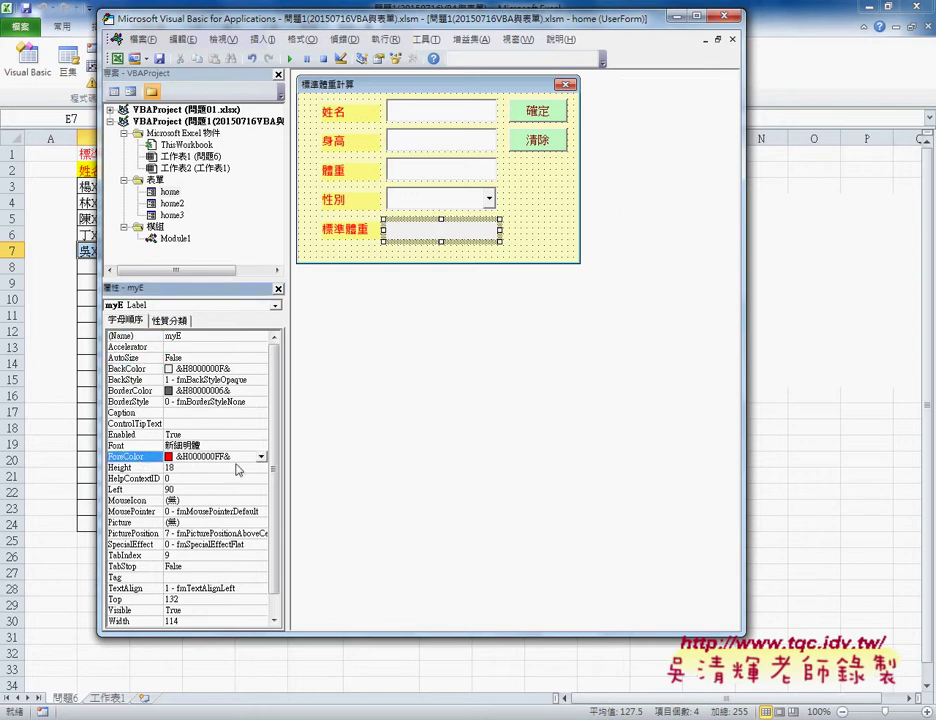
{"action": "left_click", "coordinate": [537, 110]}
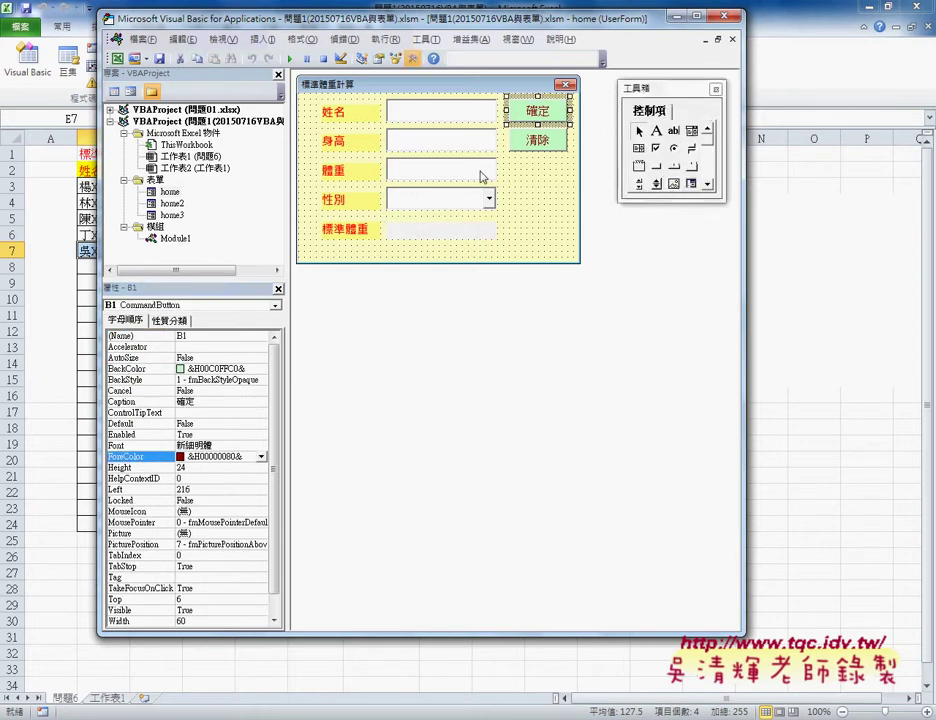
{"action": "left_click", "coordinate": [537, 140]}
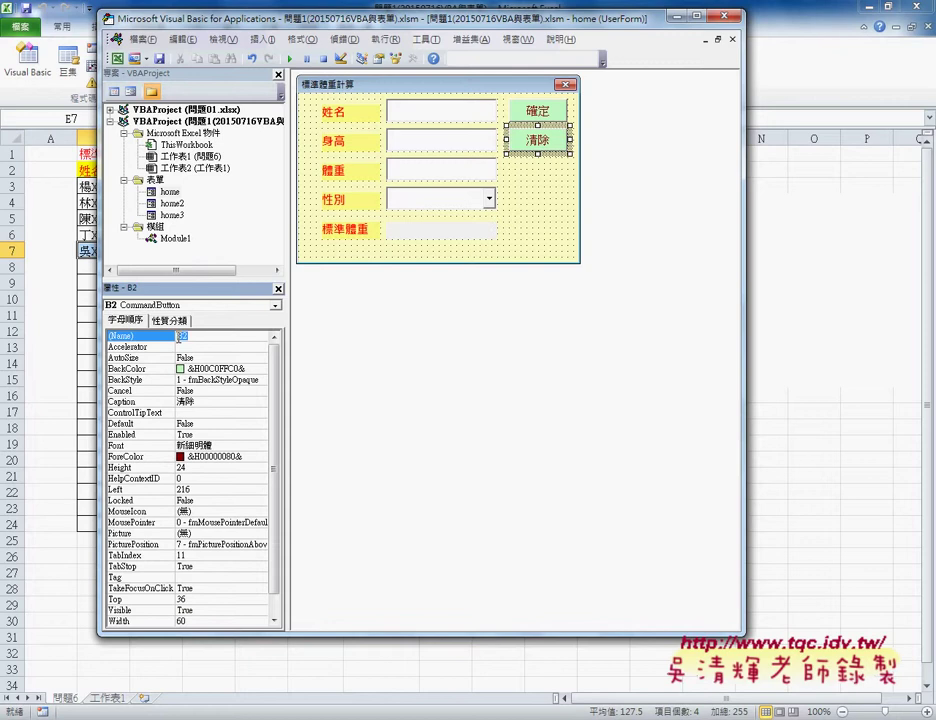
{"action": "left_click", "coordinate": [289, 58]}
{"action": "key", "text": "Escape"}
{"action": "left_click", "coordinate": [289, 58]}
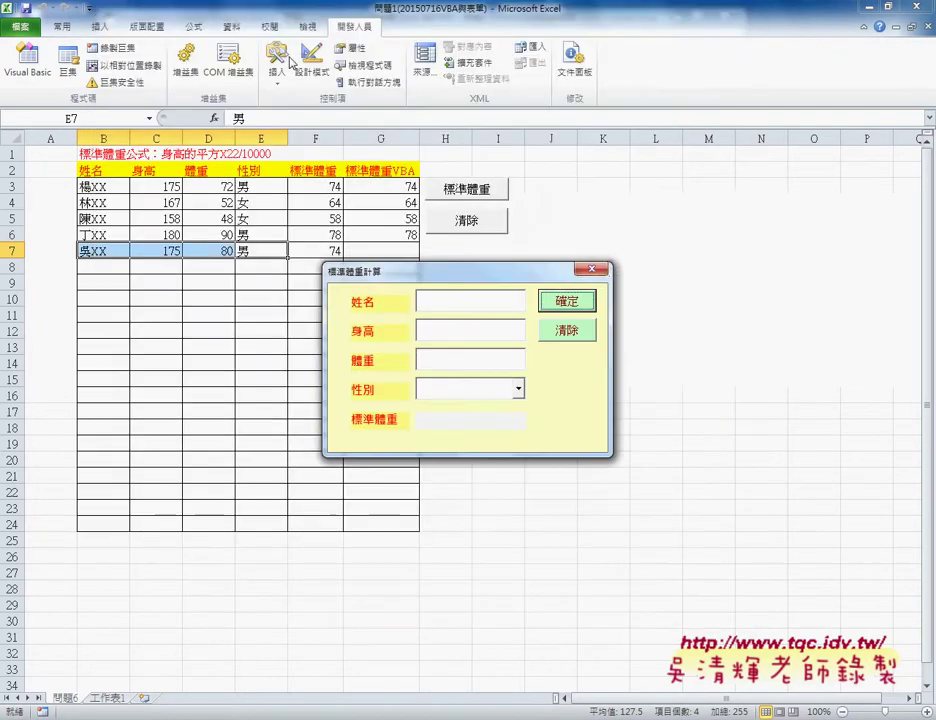
{"action": "key", "text": "F5"}
{"action": "left_click", "coordinate": [519, 390]}
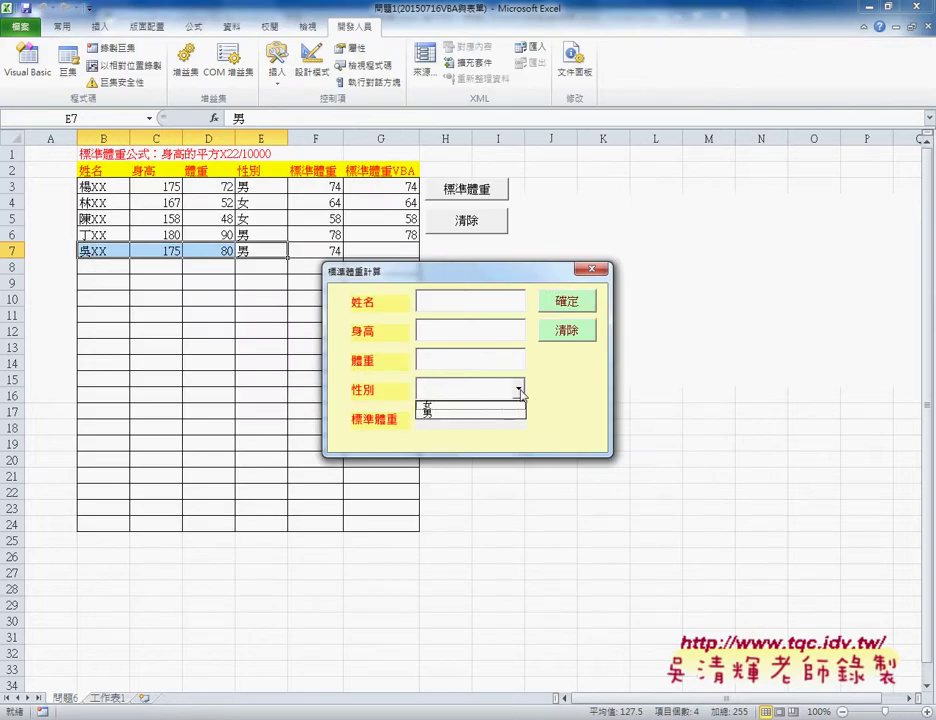
{"action": "left_click_drag", "start_coordinate": [527, 395], "coordinate": [530, 392]}
{"action": "left_click_drag", "start_coordinate": [610, 460], "coordinate": [538, 412]}
{"action": "left_click_drag", "start_coordinate": [538, 412], "coordinate": [550, 435]}
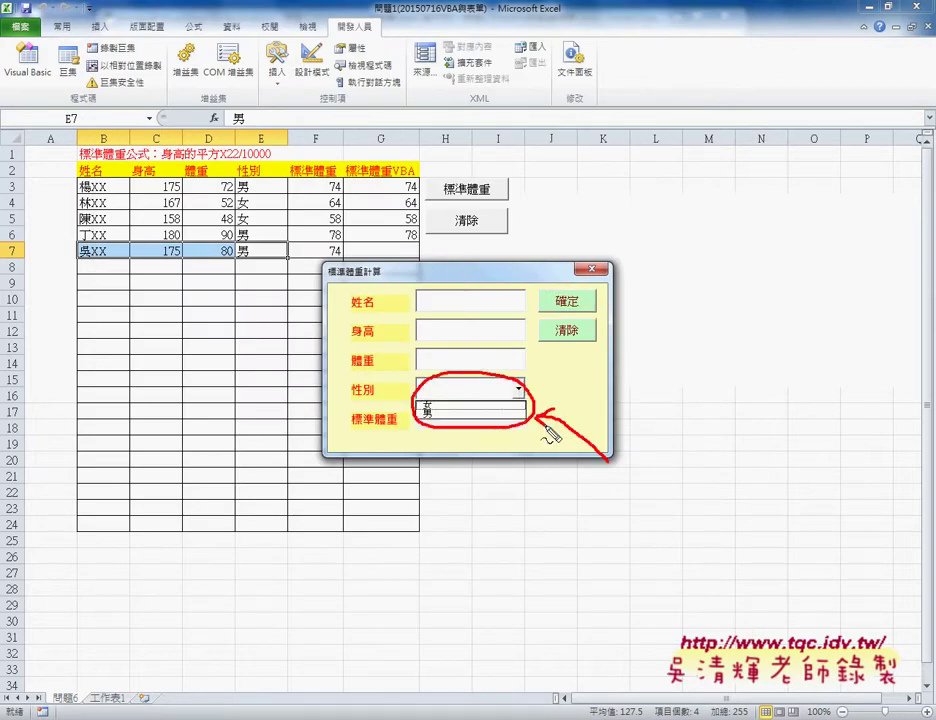
{"action": "mouse_move", "coordinate": [553, 391]}
{"action": "left_mouse_down"}
{"action": "mouse_move", "coordinate": [574, 380]}
{"action": "mouse_move", "coordinate": [580, 400]}
{"action": "left_mouse_up"}
{"action": "left_click_drag", "start_coordinate": [595, 368], "coordinate": [607, 392]}
{"action": "left_click_drag", "start_coordinate": [549, 385], "coordinate": [533, 385]}
{"action": "left_click_drag", "start_coordinate": [541, 378], "coordinate": [540, 392]}
{"action": "left_click_drag", "start_coordinate": [628, 388], "coordinate": [760, 372]}
{"action": "left_click_drag", "start_coordinate": [766, 368], "coordinate": [784, 388]}
{"action": "left_click_drag", "start_coordinate": [760, 372], "coordinate": [792, 366]}
{"action": "left_click_drag", "start_coordinate": [790, 344], "coordinate": [789, 358]}
{"action": "left_click_drag", "start_coordinate": [797, 342], "coordinate": [796, 357]}
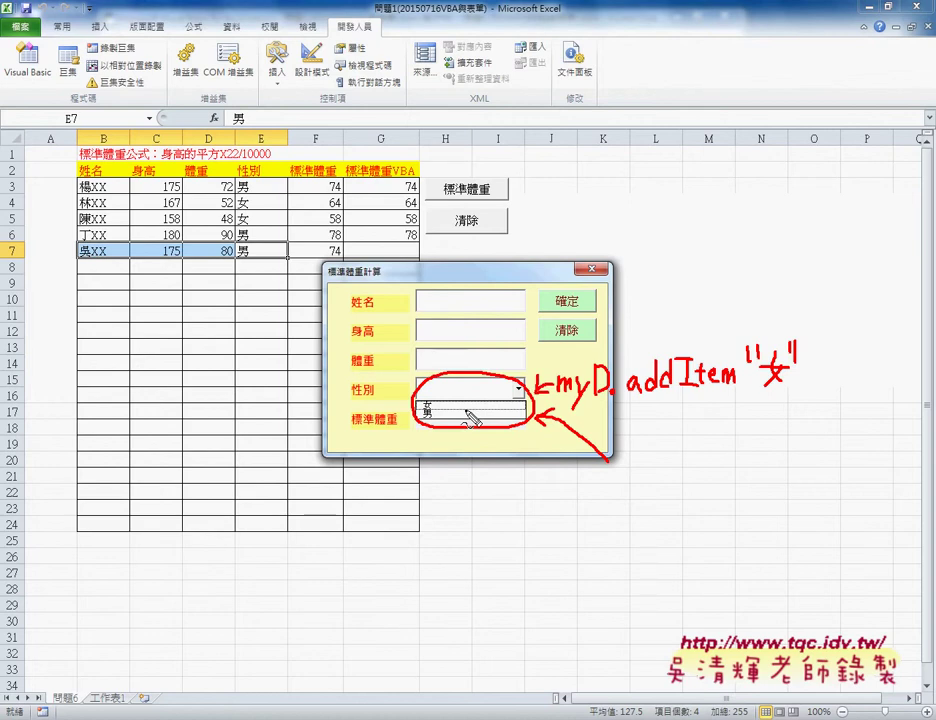
{"action": "left_click", "coordinate": [592, 269]}
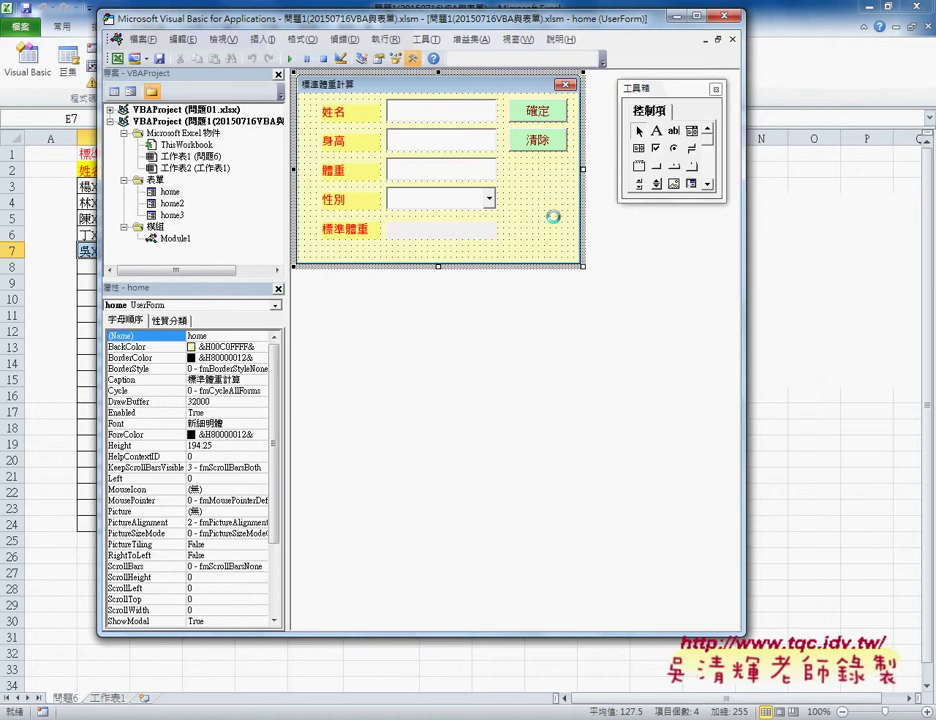
- Create the form's UserForm_Activate event procedure from the event list
{"action": "double_click", "coordinate": [388, 231]}
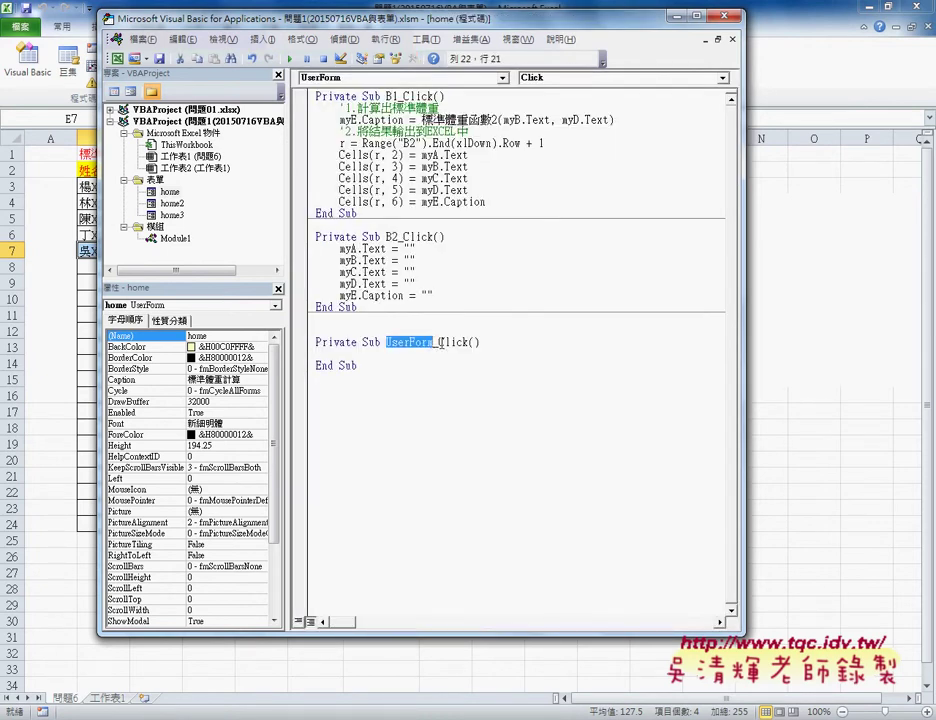
{"action": "left_click_drag", "start_coordinate": [439, 343], "coordinate": [468, 344]}
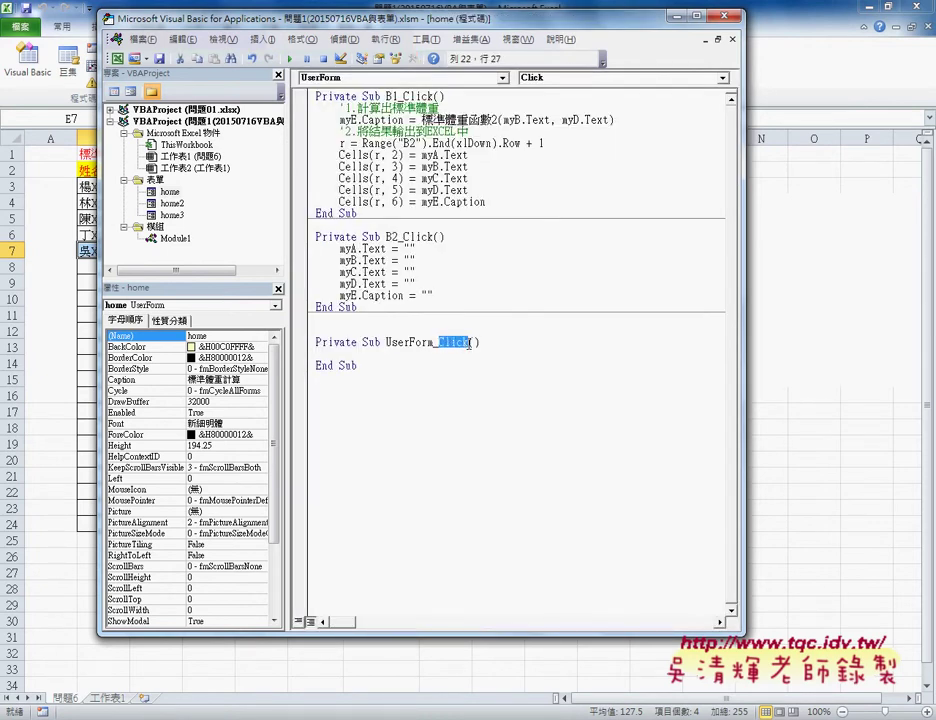
{"action": "left_click_drag", "start_coordinate": [516, 20], "coordinate": [520, 30]}
{"action": "left_click", "coordinate": [545, 91]}
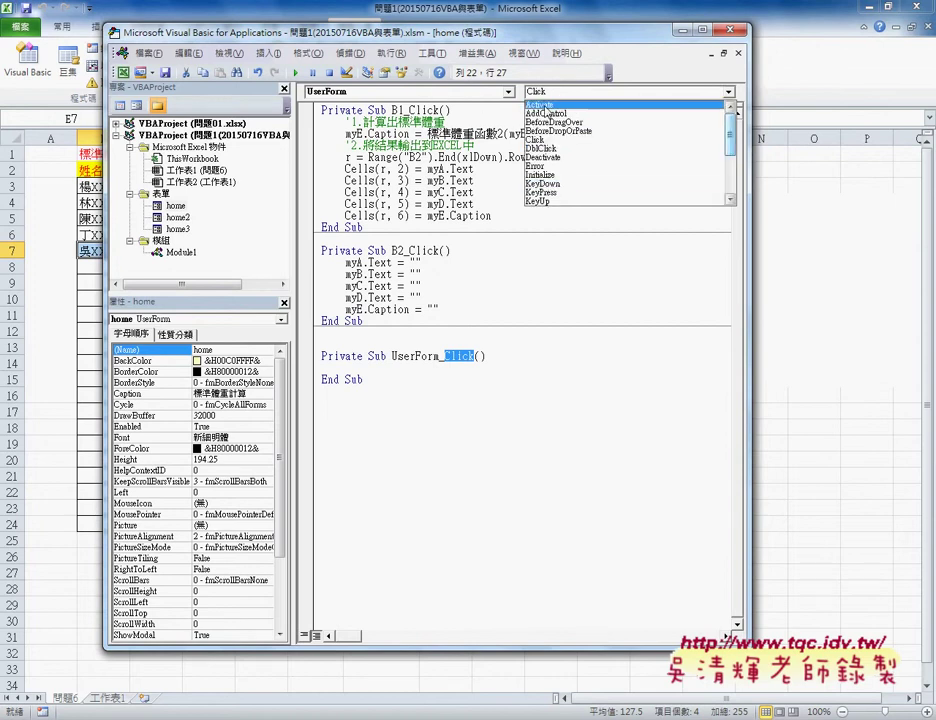
{"action": "left_click", "coordinate": [545, 105]}
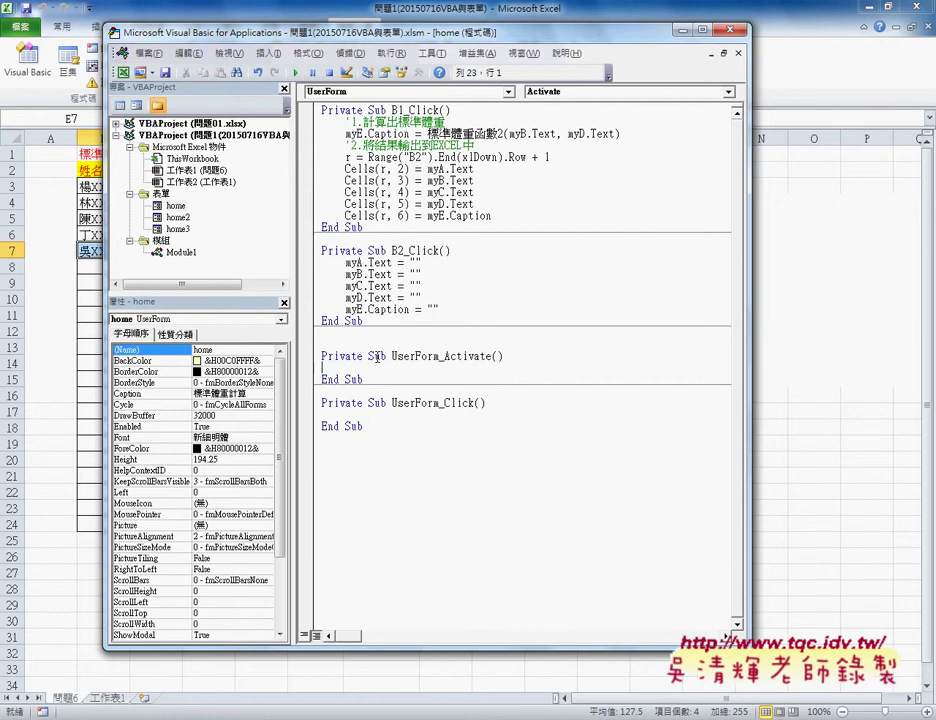
- Delete the empty UserForm_Click stub and add myD.AddItem "女" and myD.AddItem "男"
{"action": "left_click_drag", "start_coordinate": [364, 432], "coordinate": [321, 401]}
{"action": "key", "text": "Delete"}
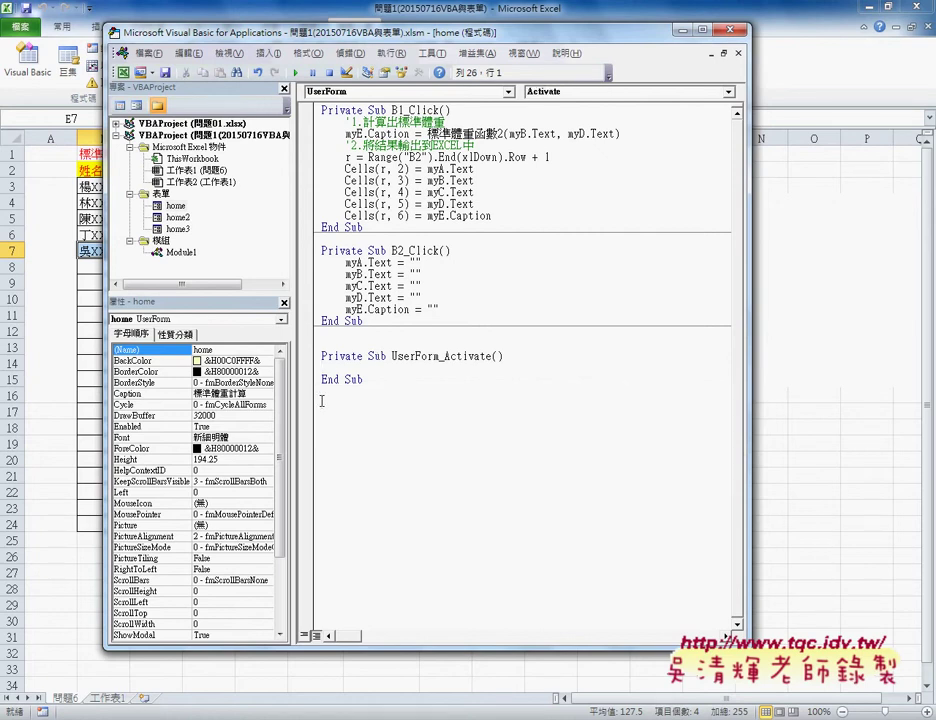
{"action": "type", "text": "myd"}
{"action": "type", "text": "."}
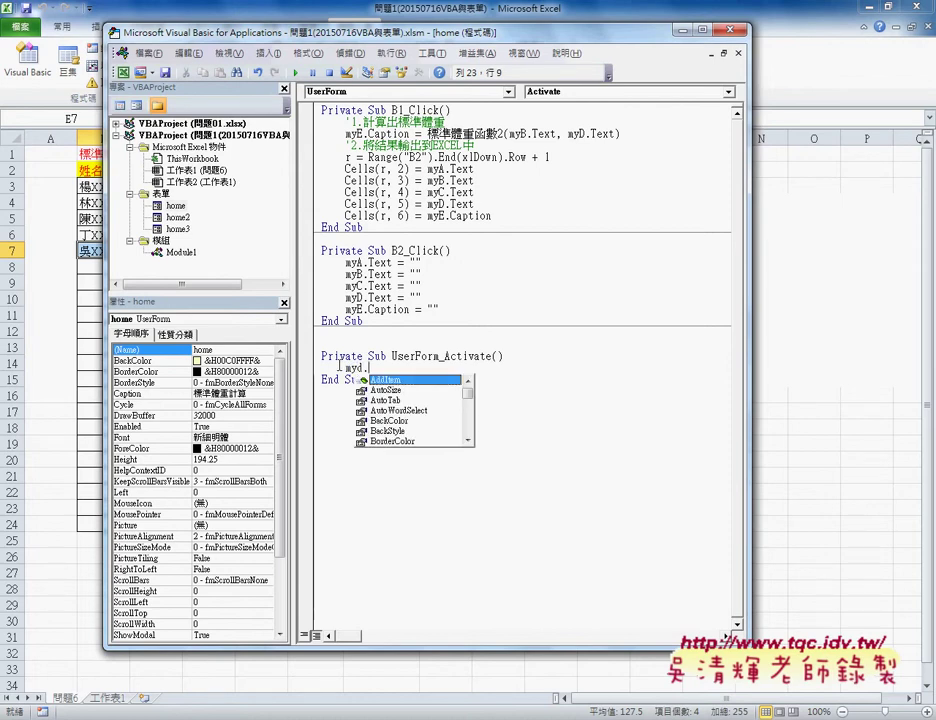
{"action": "key", "text": "Tab"}
{"action": "type", "text": "\"女\""}
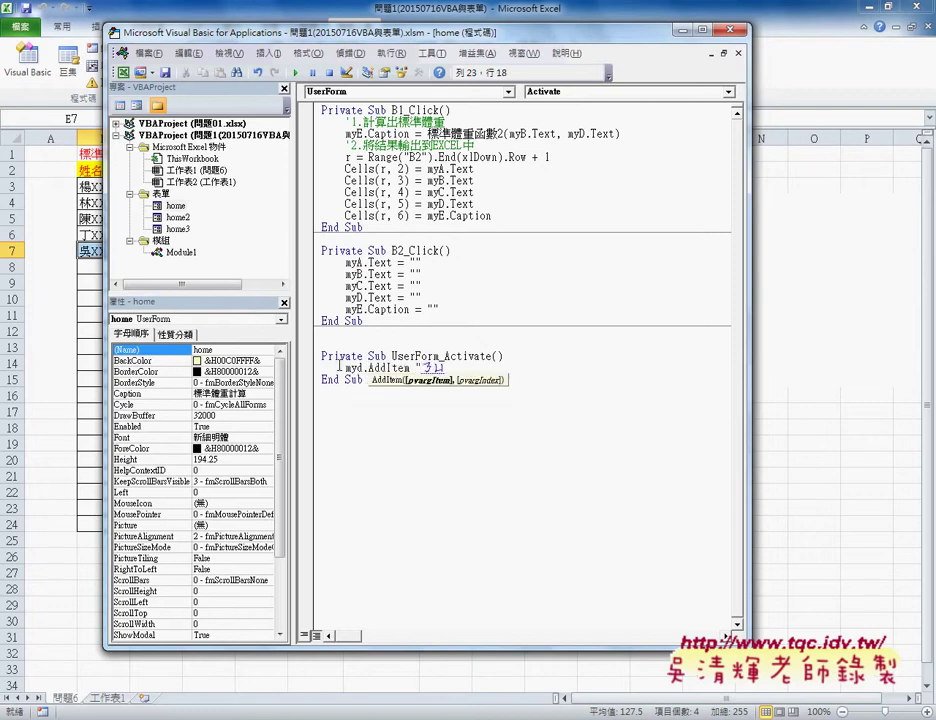
{"action": "key", "text": "Return"}
{"action": "type", "text": "myd.AddItem \"男\""}
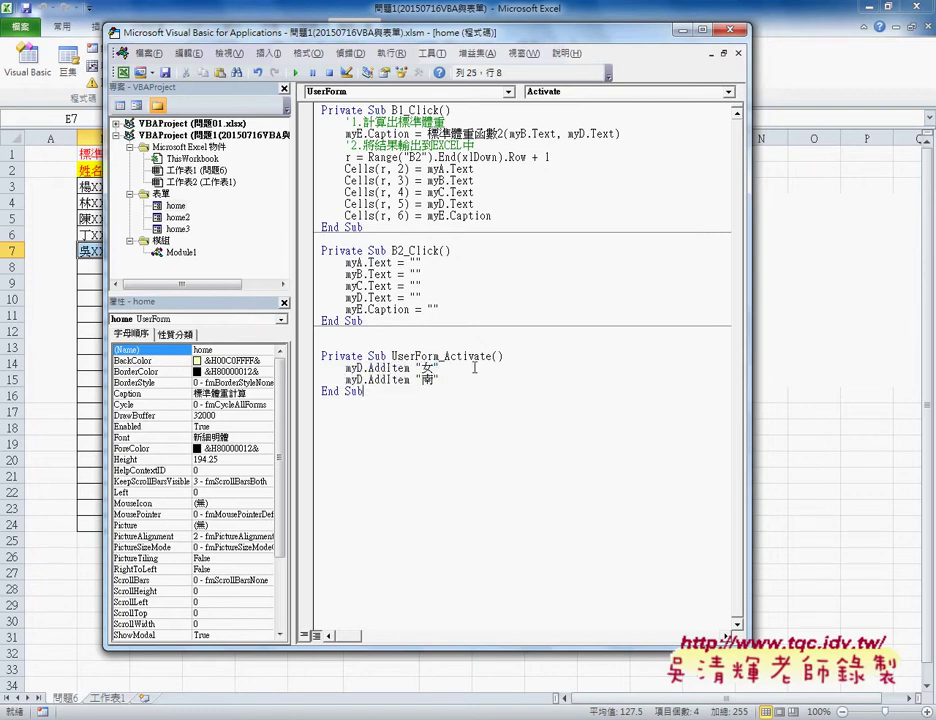
- Run the form with F5 to test the gender list
{"action": "left_click_drag", "start_coordinate": [440, 380], "coordinate": [322, 368]}
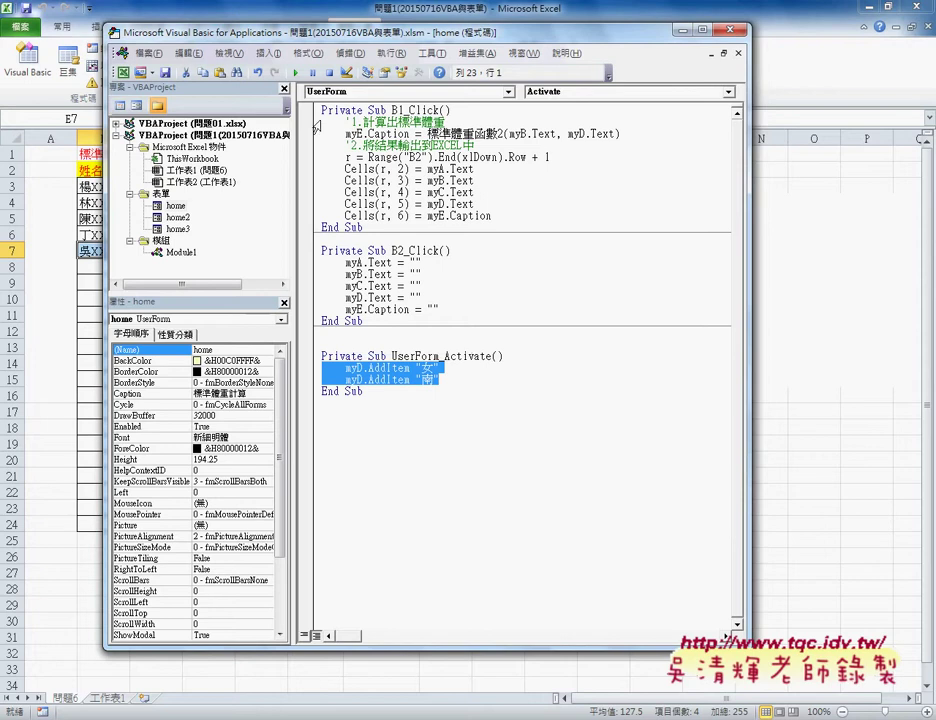
{"action": "key", "text": "F5"}
{"action": "left_click", "coordinate": [518, 388]}
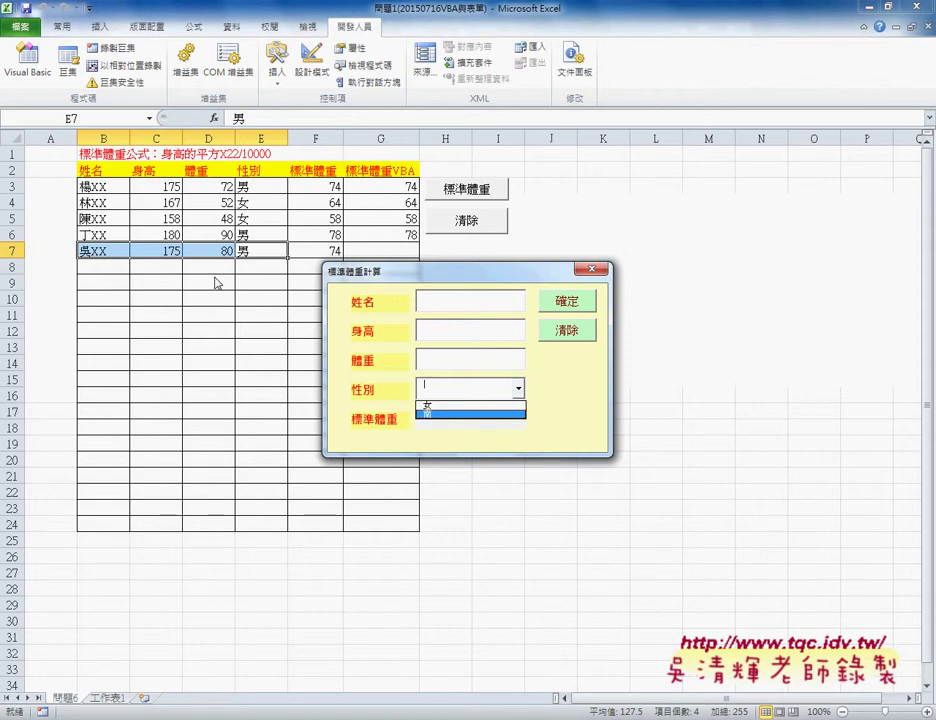
- Pick 女 as the gender and mark the 標準體重 result field in red
{"action": "left_click", "coordinate": [438, 303]}
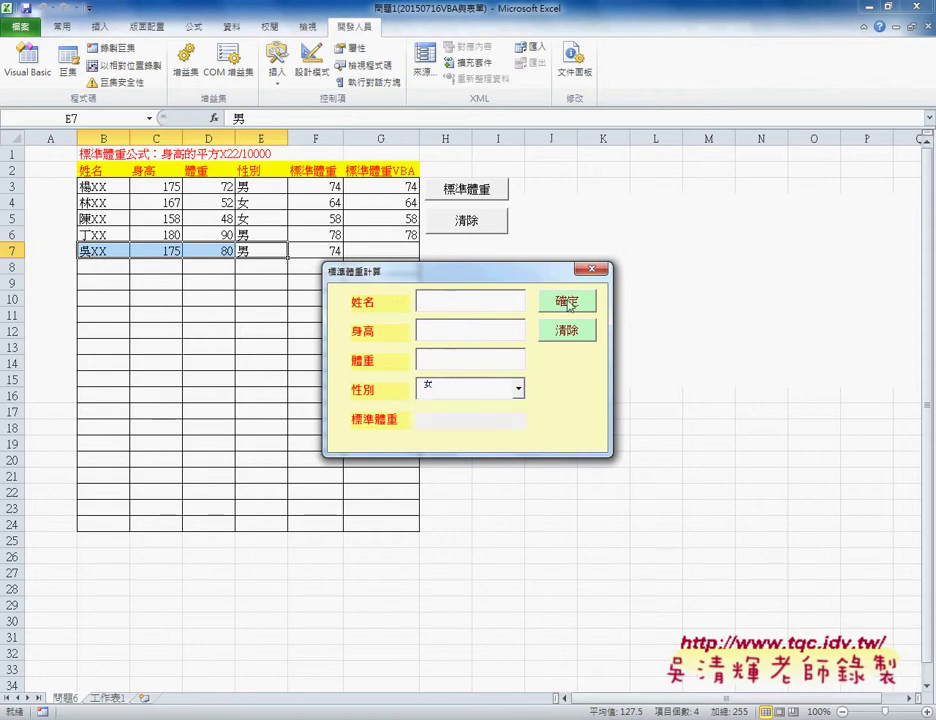
{"action": "left_click_drag", "start_coordinate": [515, 411], "coordinate": [420, 428]}
{"action": "left_click_drag", "start_coordinate": [343, 360], "coordinate": [395, 420]}
- Circle the formula marker and box the 確定 button in red, then clear ink and close the form
{"action": "left_click_drag", "start_coordinate": [212, 110], "coordinate": [226, 128]}
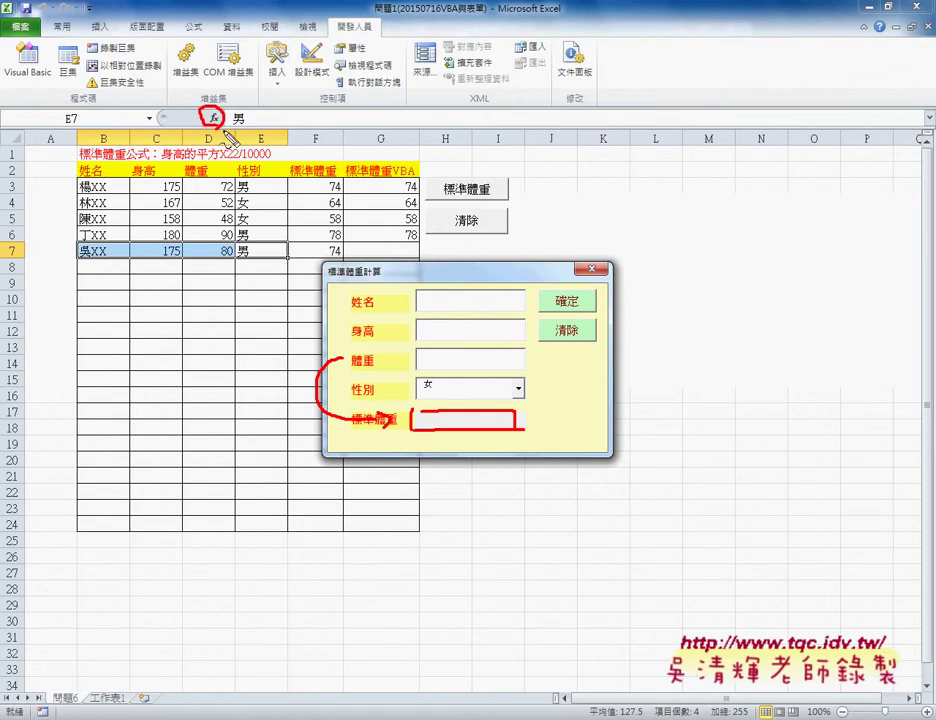
{"action": "left_click_drag", "start_coordinate": [545, 289], "coordinate": [598, 306]}
{"action": "left_click_drag", "start_coordinate": [472, 268], "coordinate": [545, 290]}
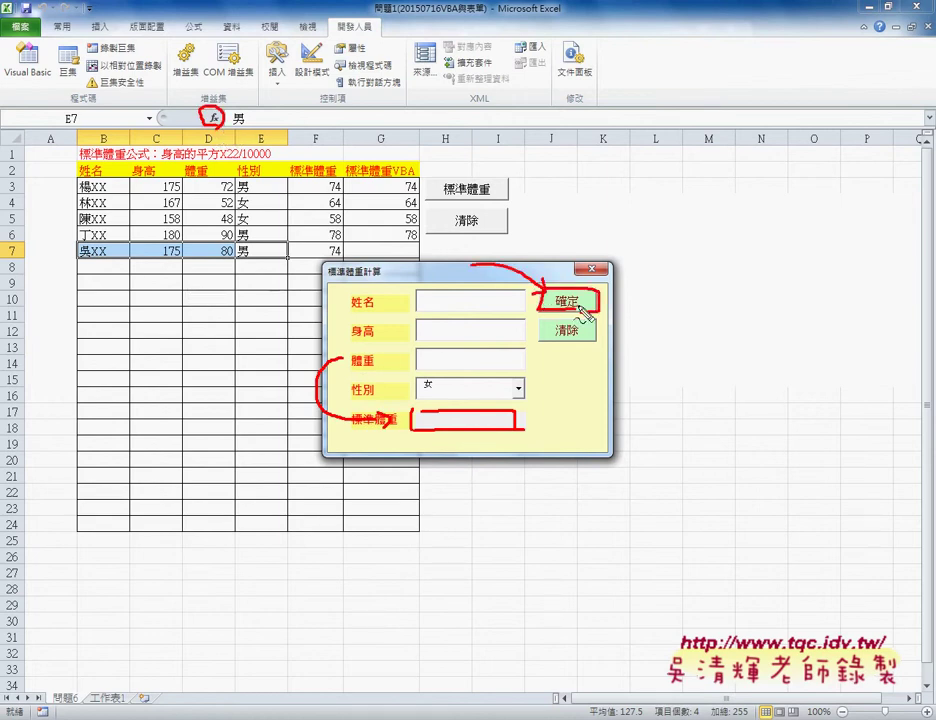
{"action": "key", "text": "Escape"}
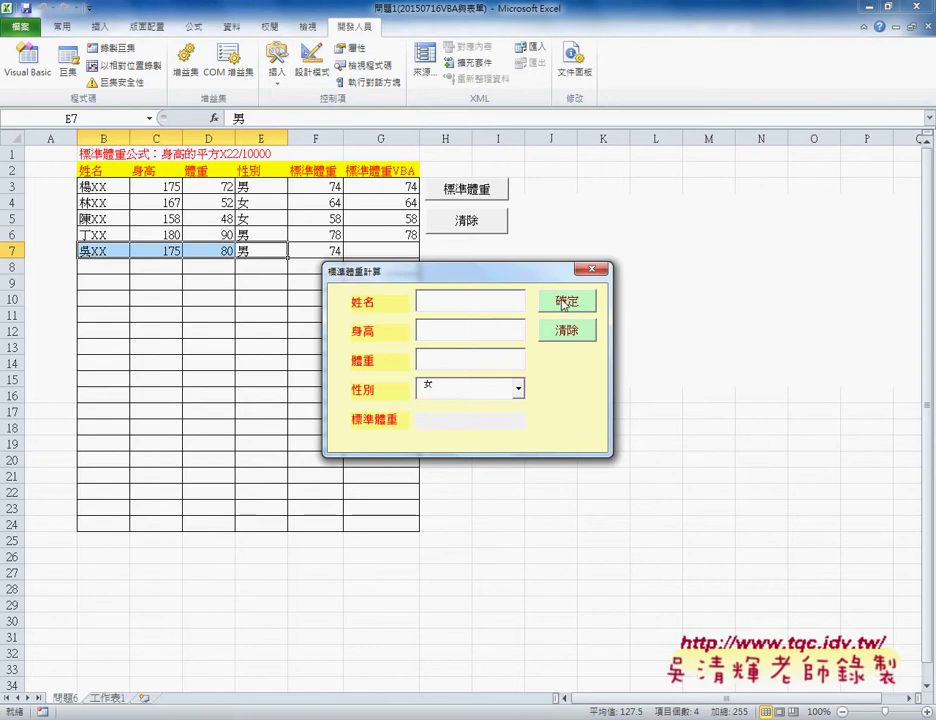
{"action": "left_click", "coordinate": [563, 304]}
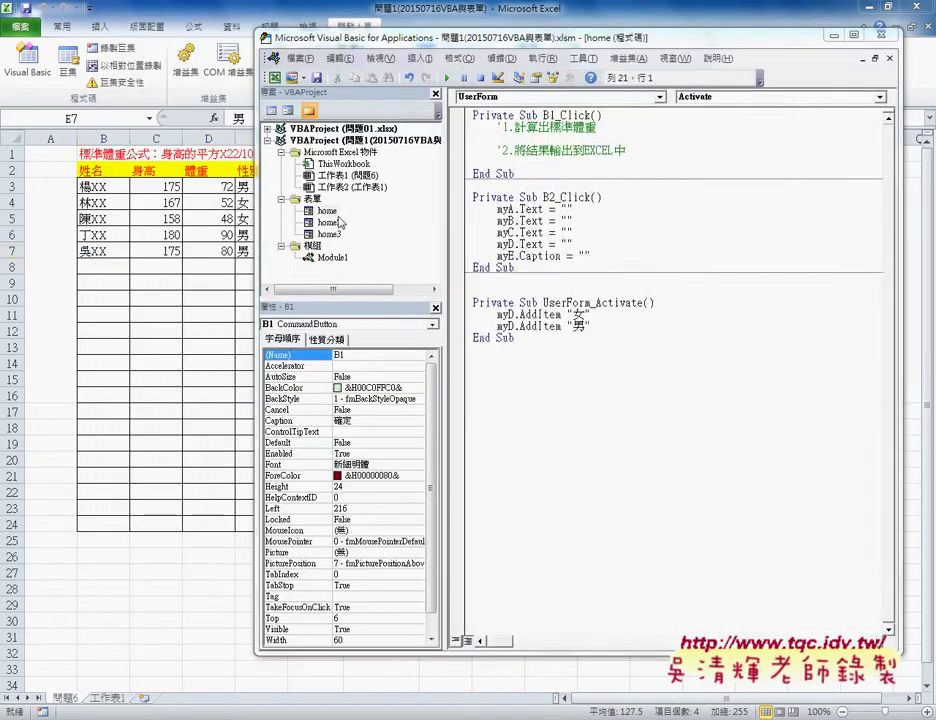
- Check the button's event list and the result label's caption in the form design
{"action": "left_click", "coordinate": [727, 97]}
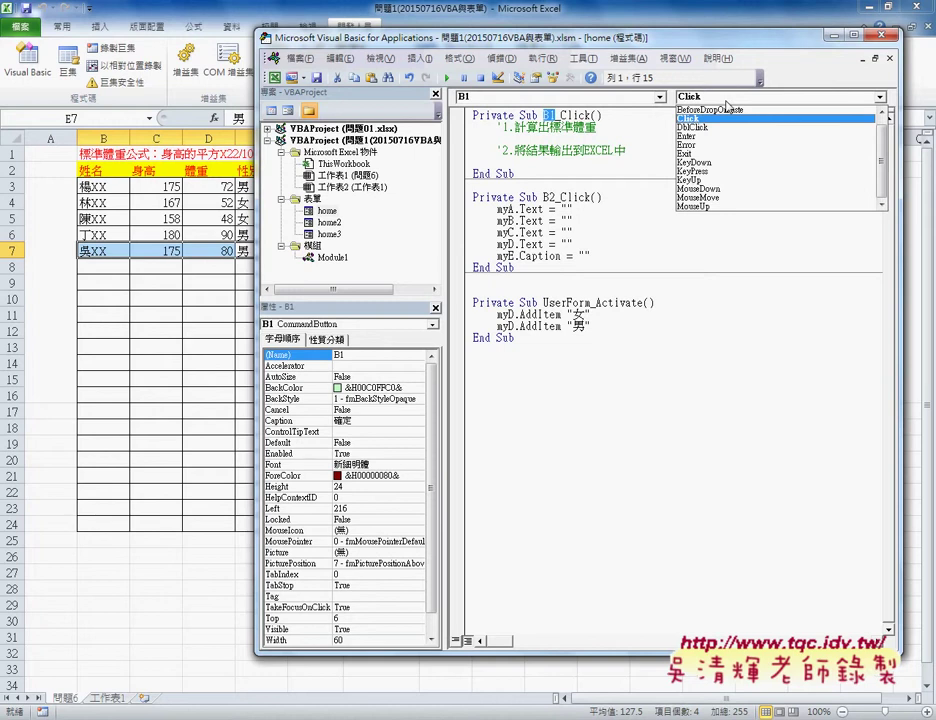
{"action": "left_click", "coordinate": [572, 139]}
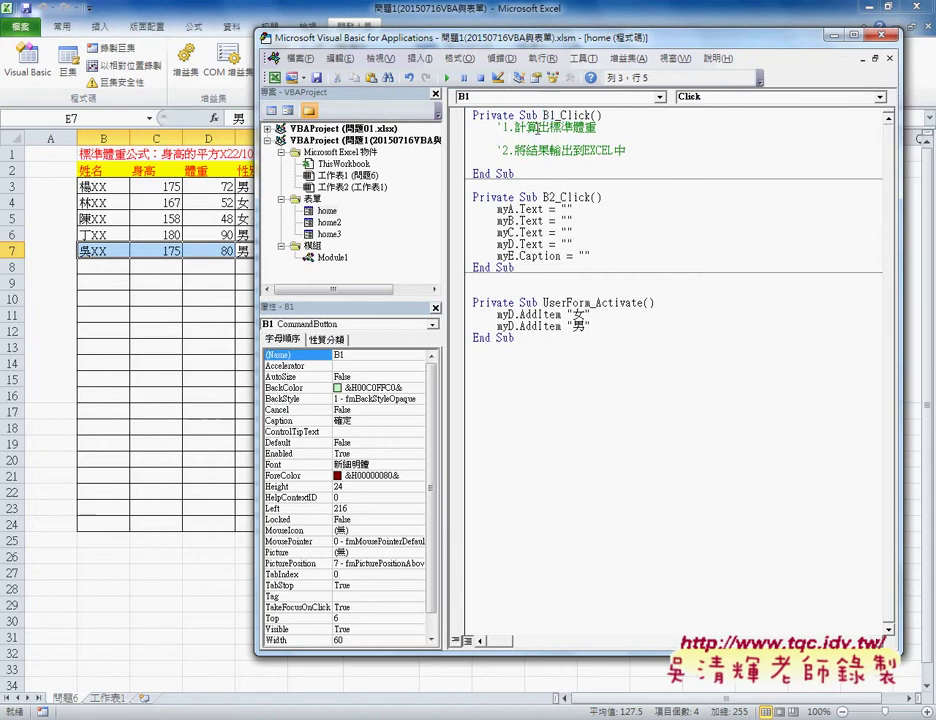
{"action": "key", "text": "shift+F7"}
{"action": "left_click", "coordinate": [284, 433]}
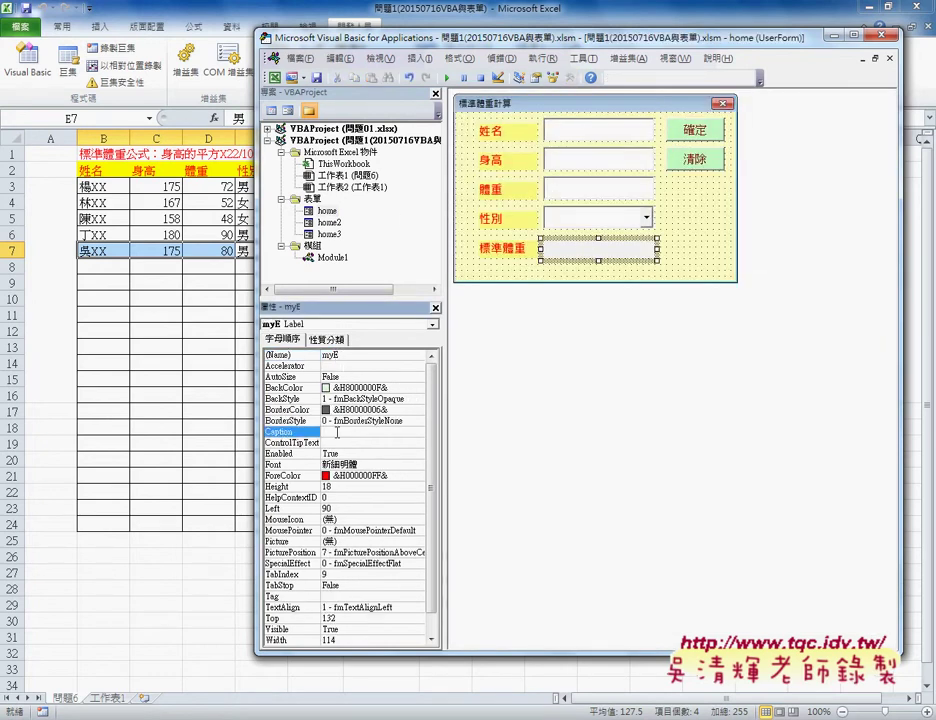
- Copy the function name 標準體重函數2 from Module1 and return to B1_Click
{"action": "double_click", "coordinate": [332, 257]}
{"action": "scroll", "coordinate": [670, 370], "scroll_direction": "up", "scroll_amount": 4}
{"action": "double_click", "coordinate": [605, 198]}
{"action": "key", "text": "ctrl+c"}
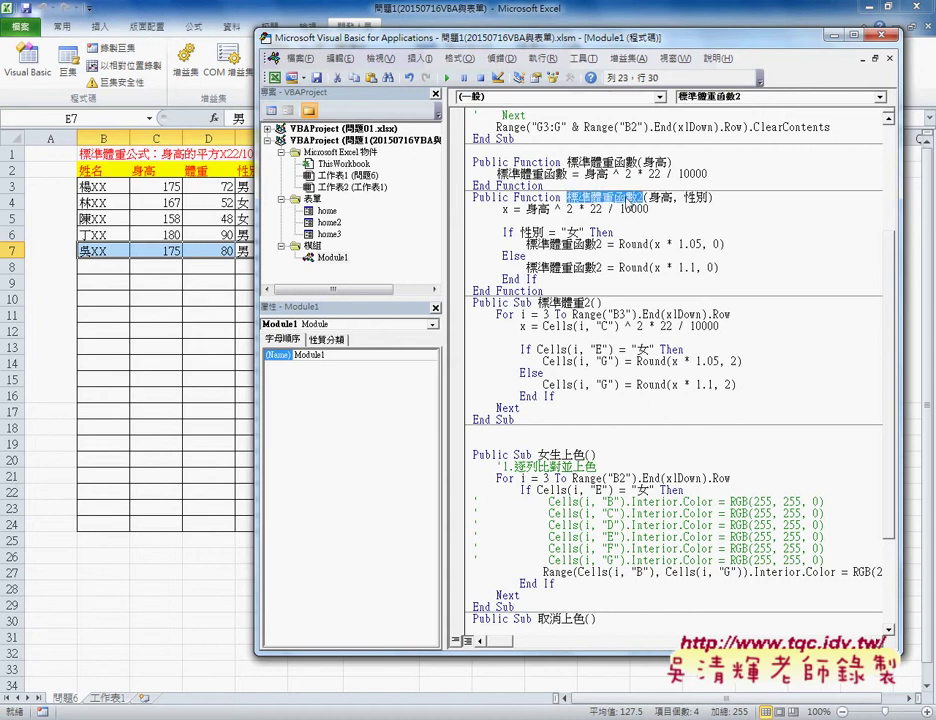
{"action": "key", "text": "ctrl+Tab"}
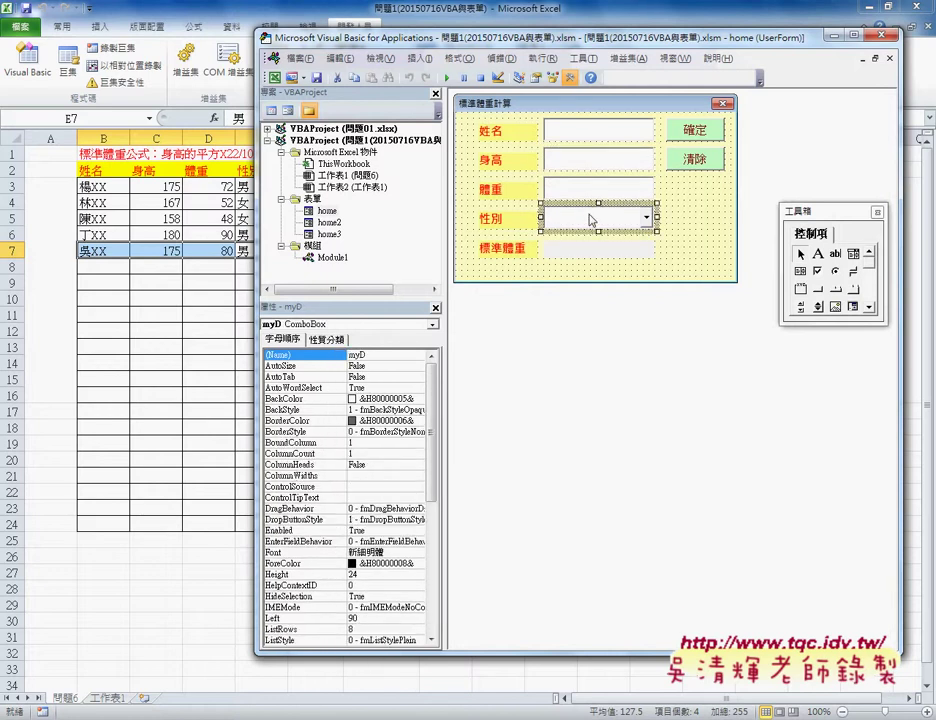
{"action": "key", "text": "ctrl+Tab"}
- Write myE.Caption = 標準體重函數2(myB.Text, myD.Text) in B1_Click
{"action": "type", "text": "myE.Caption"}
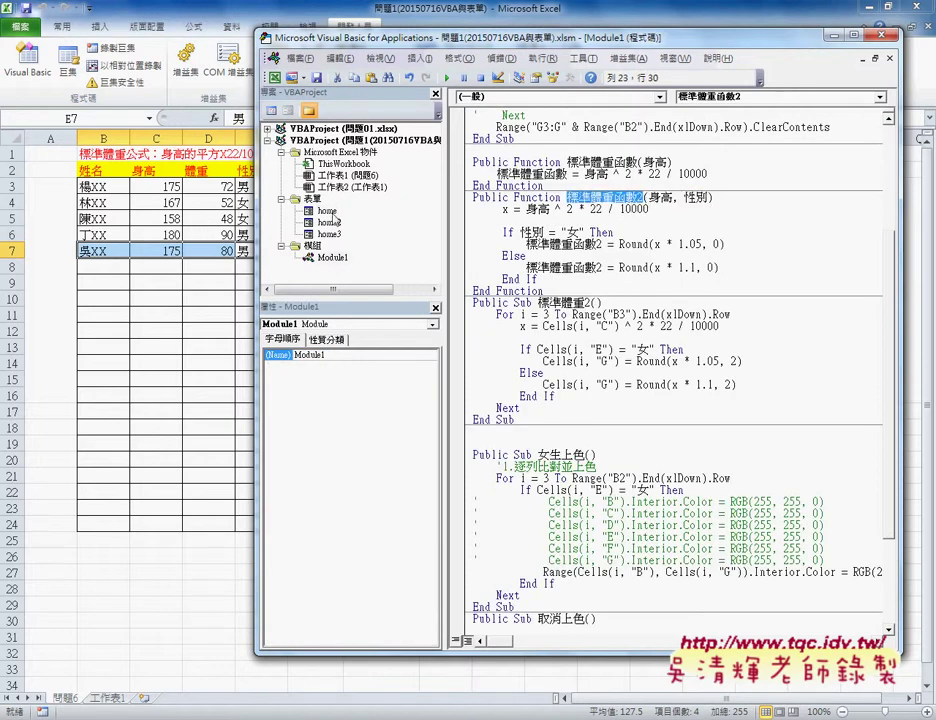
{"action": "key", "text": "ctrl+Tab"}
{"action": "key", "text": "ctrl+v"}
{"action": "type", "text": "("}
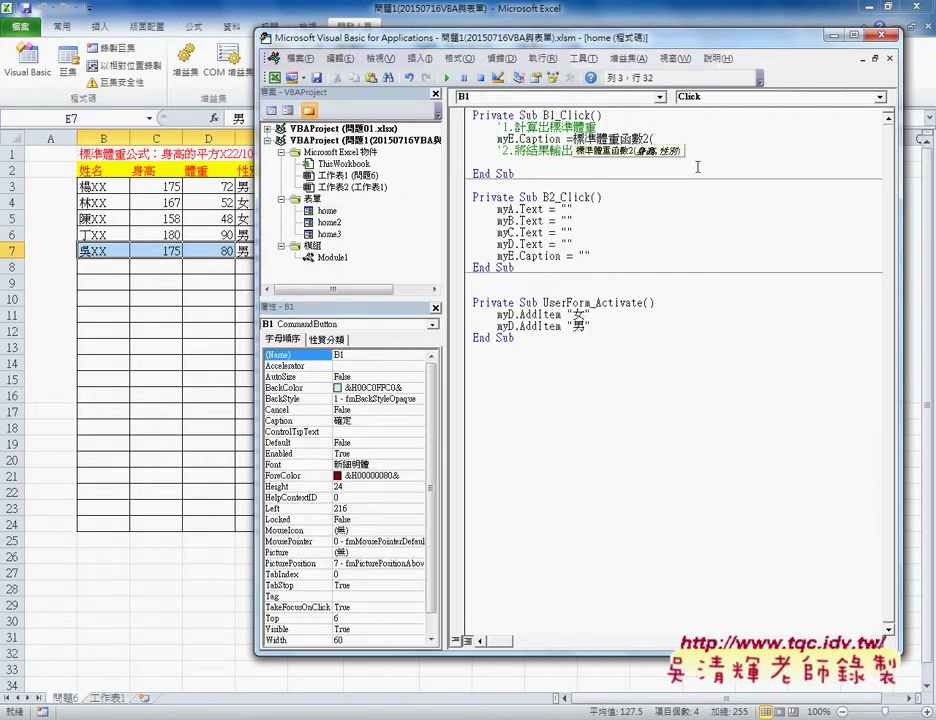
{"action": "type", "text": "myb"}
{"action": "type", "text": ".text, myd.text)"}
{"action": "left_click", "coordinate": [683, 244]}
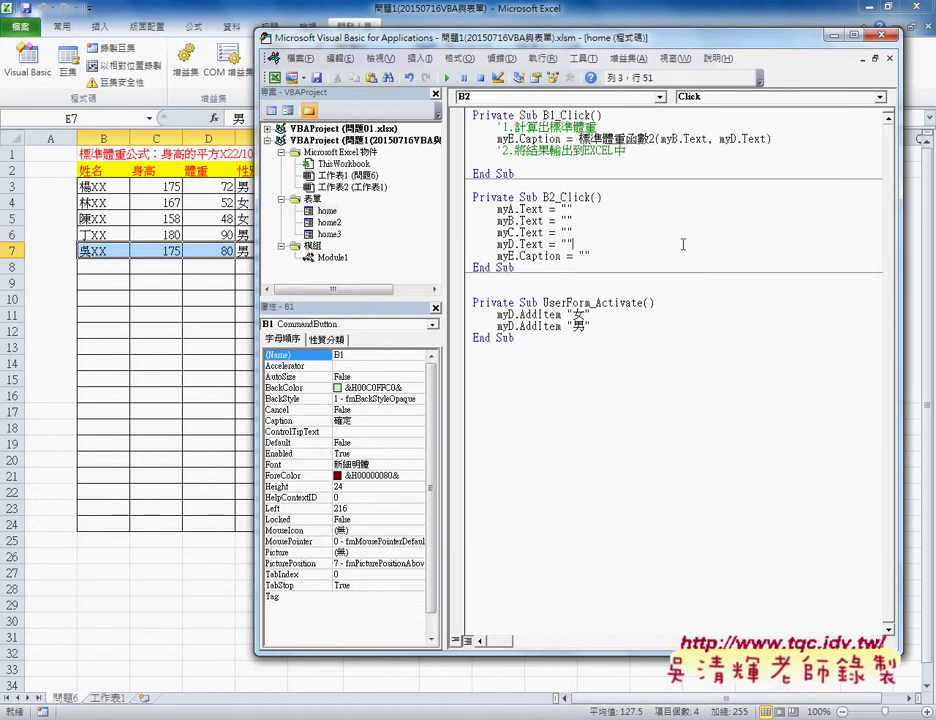
- Run the form with height 175 and gender 女 and calculate the standard weight
{"action": "key", "text": "F5"}
{"action": "left_click", "coordinate": [470, 330]}
{"action": "type", "text": "175"}
{"action": "left_click", "coordinate": [518, 388]}
{"action": "left_click", "coordinate": [465, 416]}
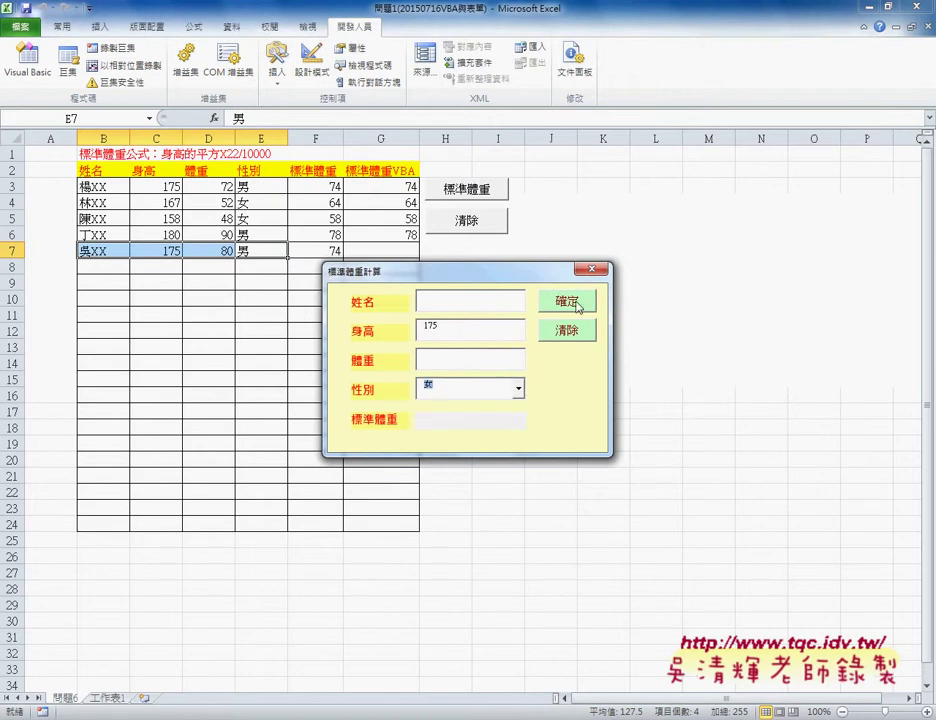
{"action": "left_click", "coordinate": [577, 305]}
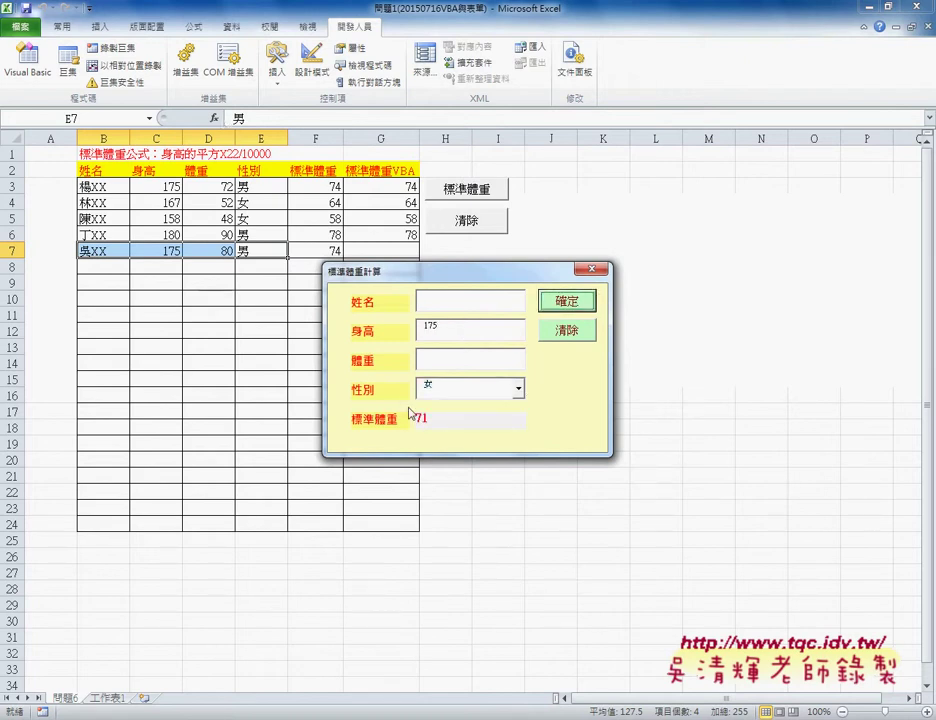
- Enter a placeholder name and 75, then annotate in red that output goes to column B, row 8
{"action": "left_click", "coordinate": [493, 299]}
{"action": "type", "text": "XXX"}
{"action": "left_click", "coordinate": [501, 358]}
{"action": "type", "text": "75"}
{"action": "left_click_drag", "start_coordinate": [104, 166], "coordinate": [96, 240]}
{"action": "left_click_drag", "start_coordinate": [24, 246], "coordinate": [80, 278]}
{"action": "mouse_move", "coordinate": [52, 215]}
{"action": "left_mouse_down"}
{"action": "mouse_move", "coordinate": [55, 245]}
{"action": "mouse_move", "coordinate": [75, 226]}
{"action": "mouse_move", "coordinate": [70, 238]}
{"action": "mouse_move", "coordinate": [16, 272]}
{"action": "left_mouse_up"}
{"action": "left_click_drag", "start_coordinate": [112, 132], "coordinate": [110, 133]}
{"action": "left_click_drag", "start_coordinate": [508, 284], "coordinate": [105, 268]}
- Close the form and type r = Range("B2").End(xlDown).Row + 1 in B1_Click
{"action": "key", "text": "Escape"}
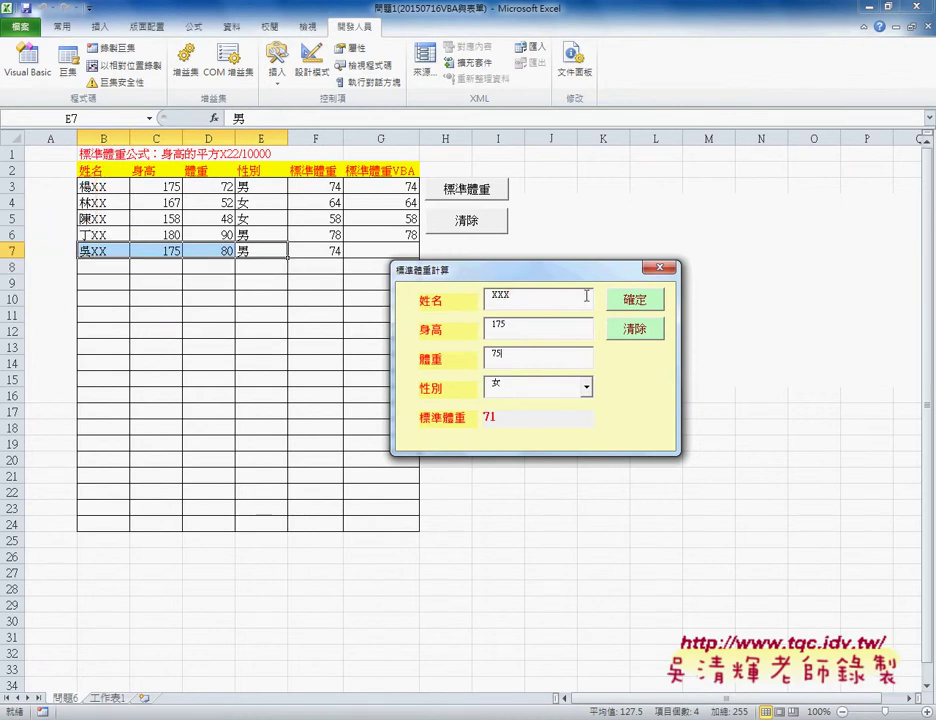
{"action": "key", "text": "alt+F4"}
{"action": "type", "text": "range(\"B2\").End (xlDown ).Row + 1"}
- Write the first output line Cells(r, "B") = myA.Text after the next-empty-row line in B1_Click
{"action": "key", "text": "Return"}
{"action": "type", "text": "cells"}
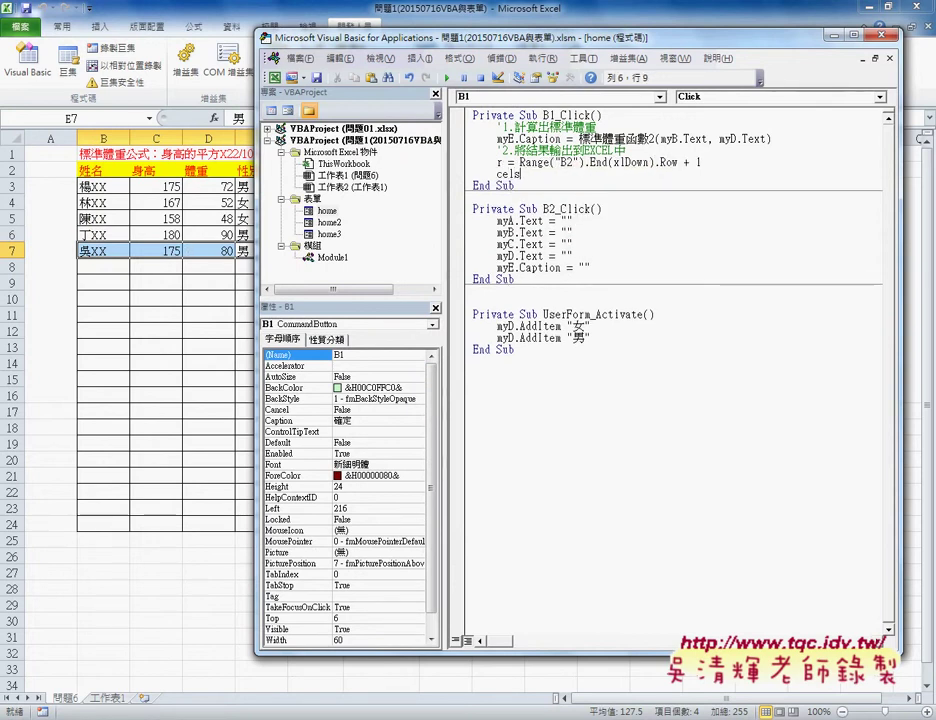
{"action": "type", "text": "(r,\"B\") = myA.Text"}
{"action": "key", "text": "Down"}
{"action": "key", "text": "Up"}
{"action": "key", "text": "End"}
{"action": "key", "text": "Return"}
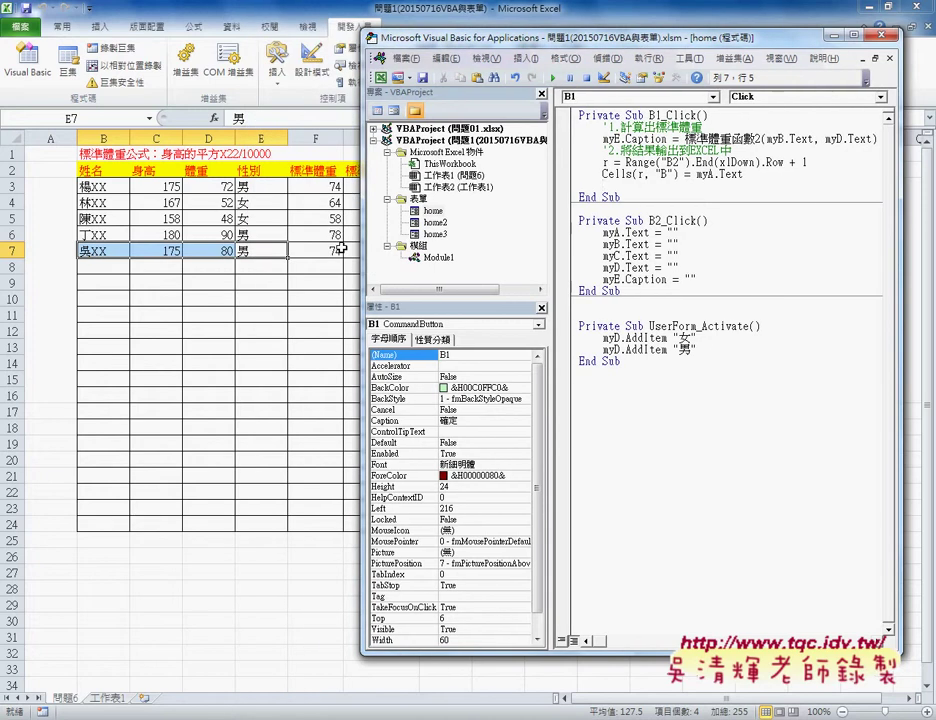
- Paste the remaining Cells(r, 3–6) output lines from the reference document into B1_Click
{"action": "key", "text": "alt+Tab"}
{"action": "left_click", "coordinate": [595, 17]}
{"action": "scroll", "coordinate": [449, 351], "scroll_direction": "up", "scroll_amount": 5}
{"action": "scroll", "coordinate": [449, 351], "scroll_direction": "up", "scroll_amount": 5}
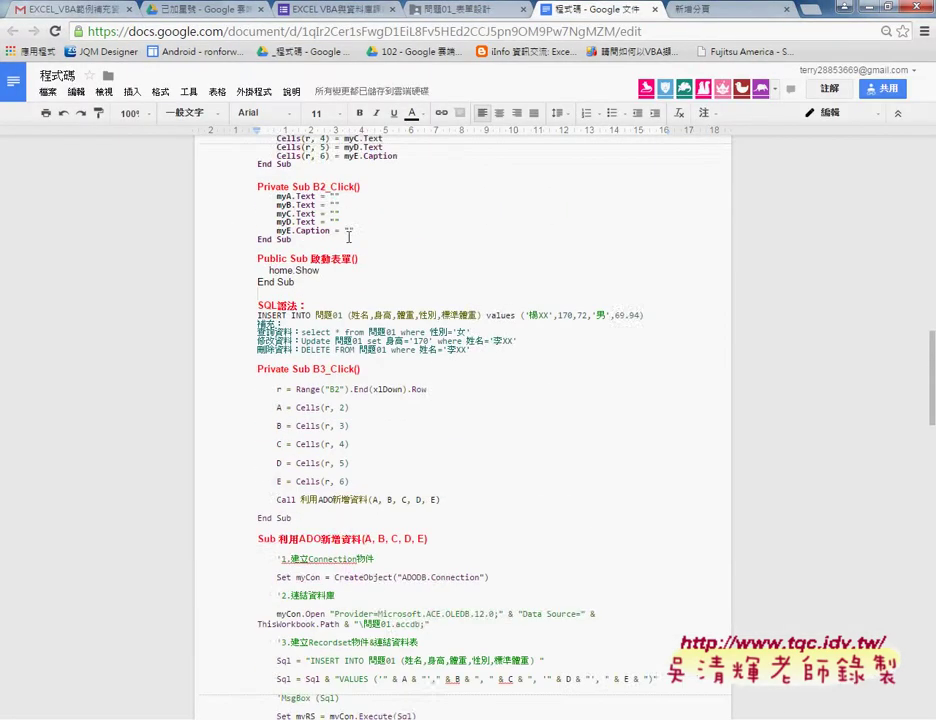
{"action": "scroll", "coordinate": [300, 300], "scroll_direction": "up", "scroll_amount": 4}
{"action": "key", "text": "ctrl+c"}
{"action": "key", "text": "alt+Tab"}
{"action": "key", "text": "ctrl+v"}
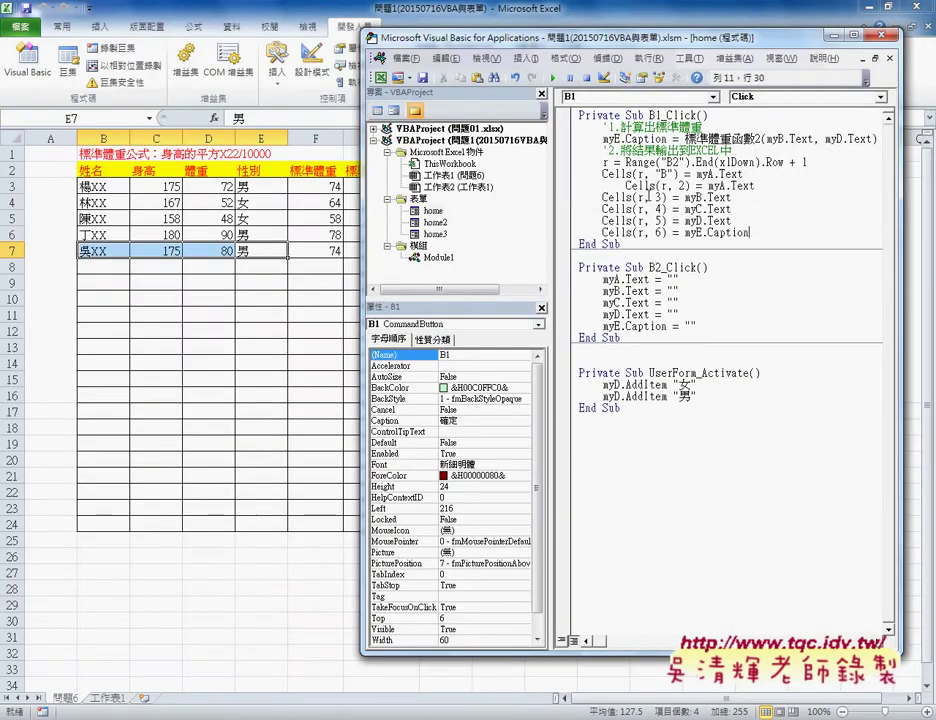
{"action": "key", "text": "Delete"}
{"action": "left_click", "coordinate": [661, 185]}
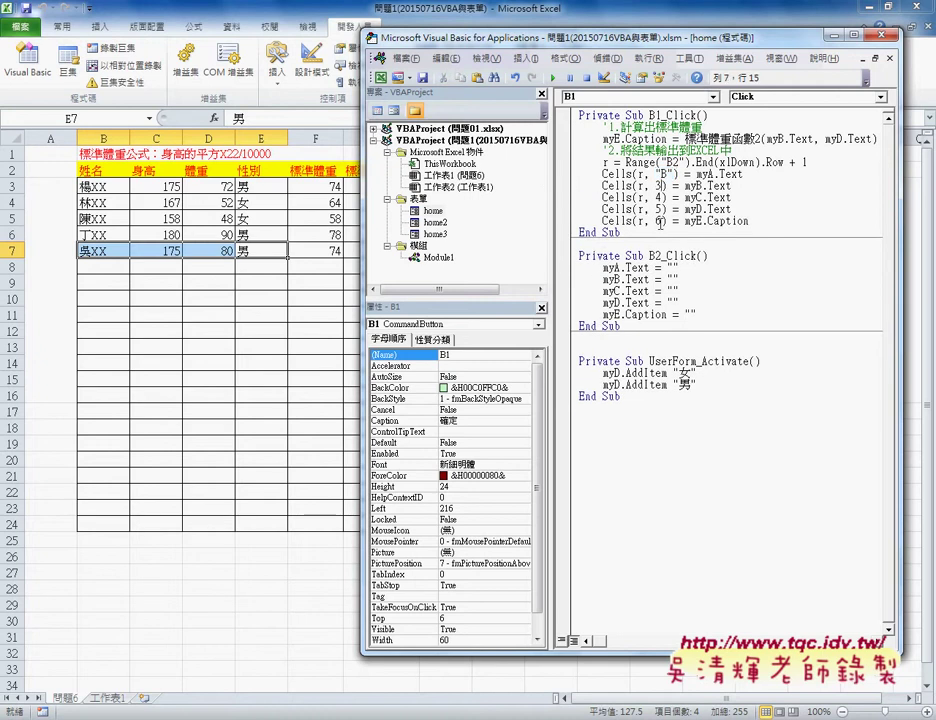
- Run the form and submit name XXX, height 160 and weight 50
{"action": "key", "text": "F5"}
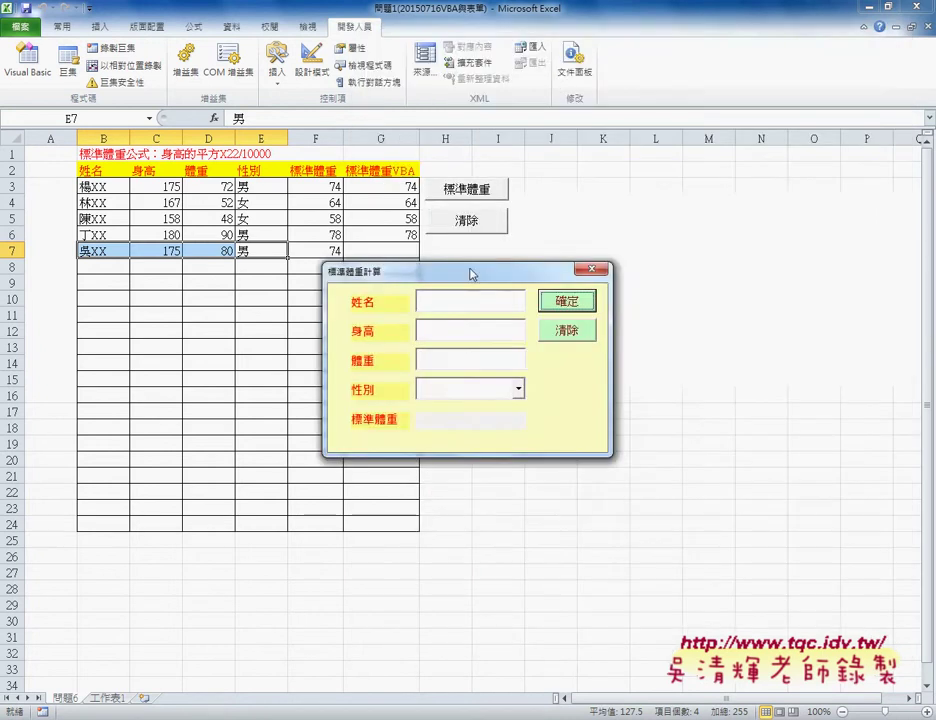
{"action": "type", "text": "XXX"}
{"action": "key", "text": "Tab"}
{"action": "type", "text": "160"}
{"action": "key", "text": "Tab"}
{"action": "type", "text": "50"}
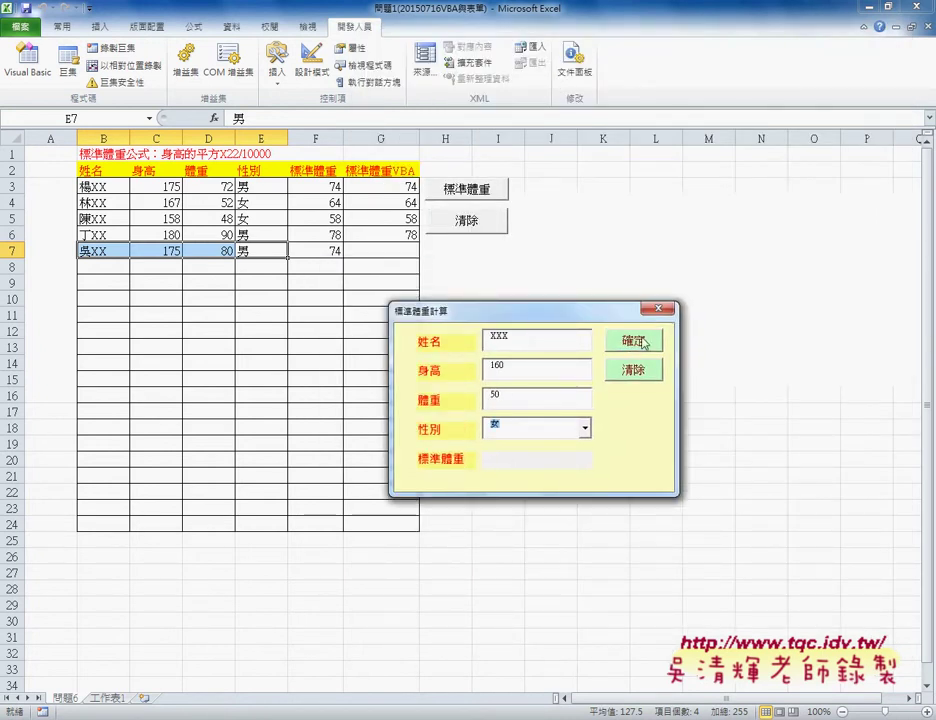
{"action": "left_click", "coordinate": [640, 340]}
- Clear the form's fields with 清除 and run the form again with F5
{"action": "left_click", "coordinate": [633, 369]}
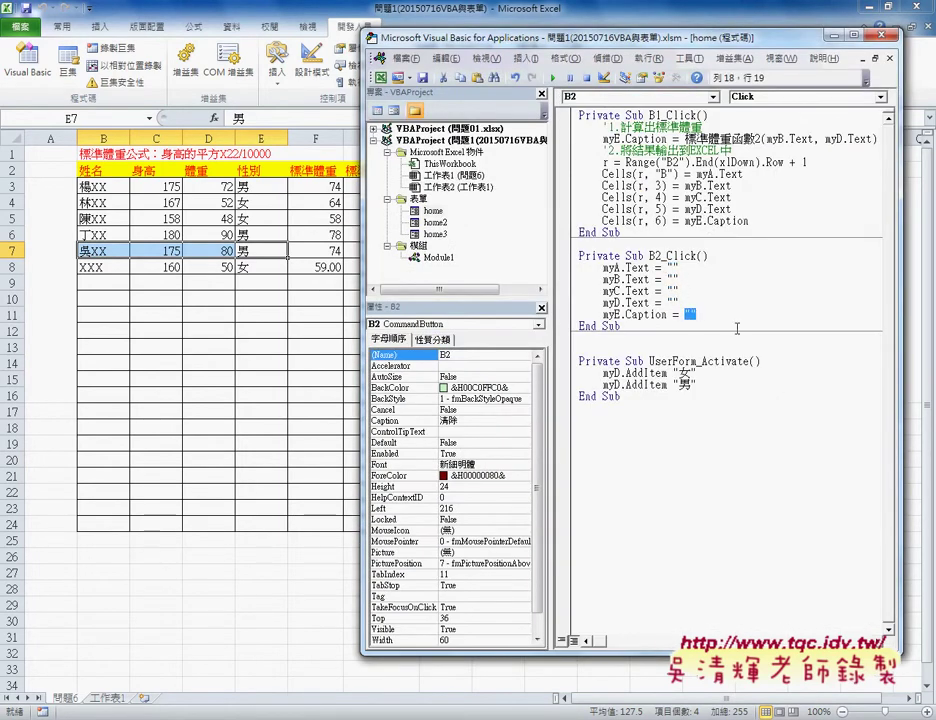
{"action": "key", "text": "F5"}
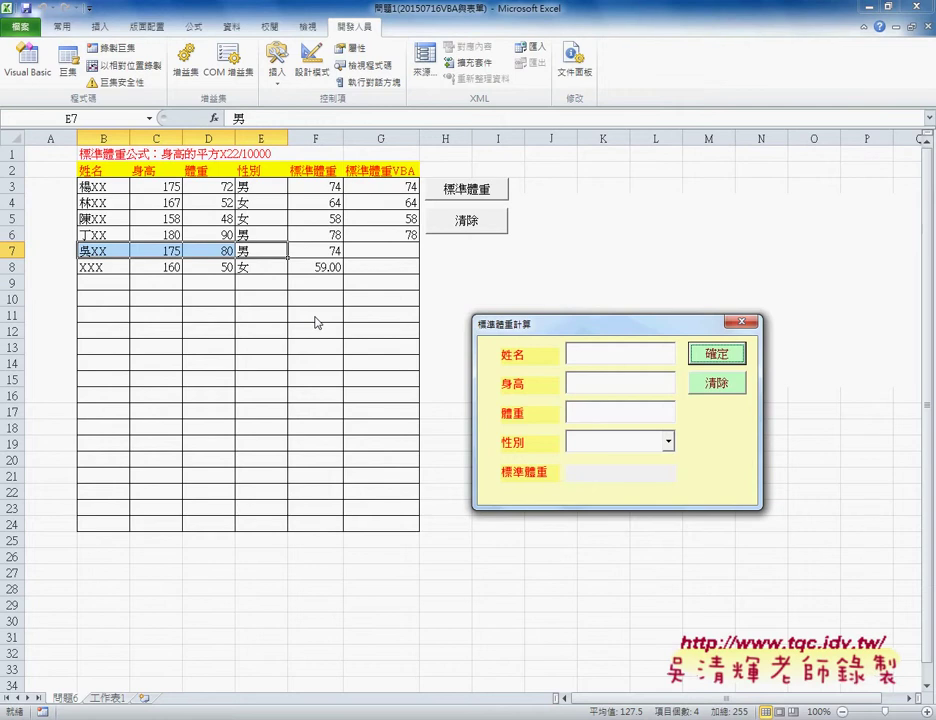
- Try a non-numeric height of 一百八 in the running form, then close it
{"action": "left_click_drag", "start_coordinate": [560, 323], "coordinate": [445, 277]}
{"action": "left_click", "coordinate": [622, 278]}
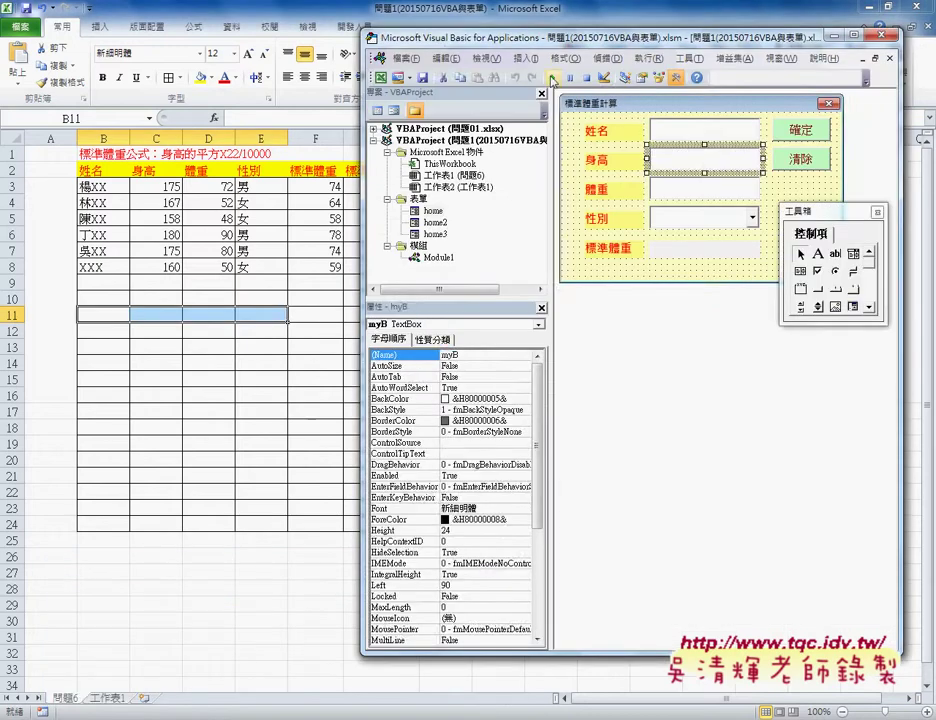
{"action": "left_click", "coordinate": [461, 336]}
{"action": "type", "text": "一百八"}
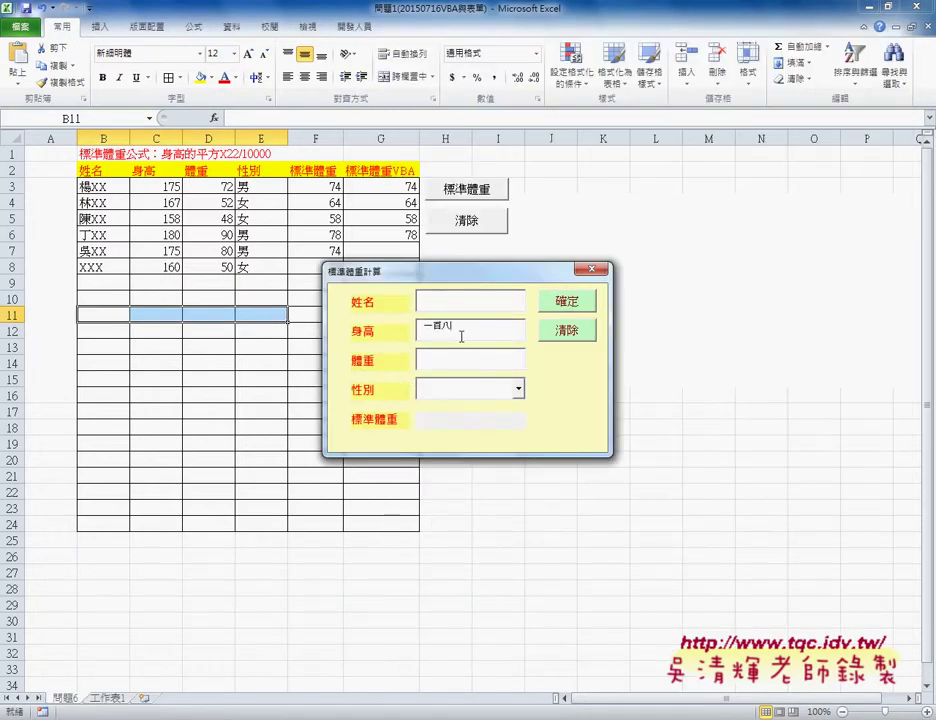
{"action": "key", "text": "alt+F4"}
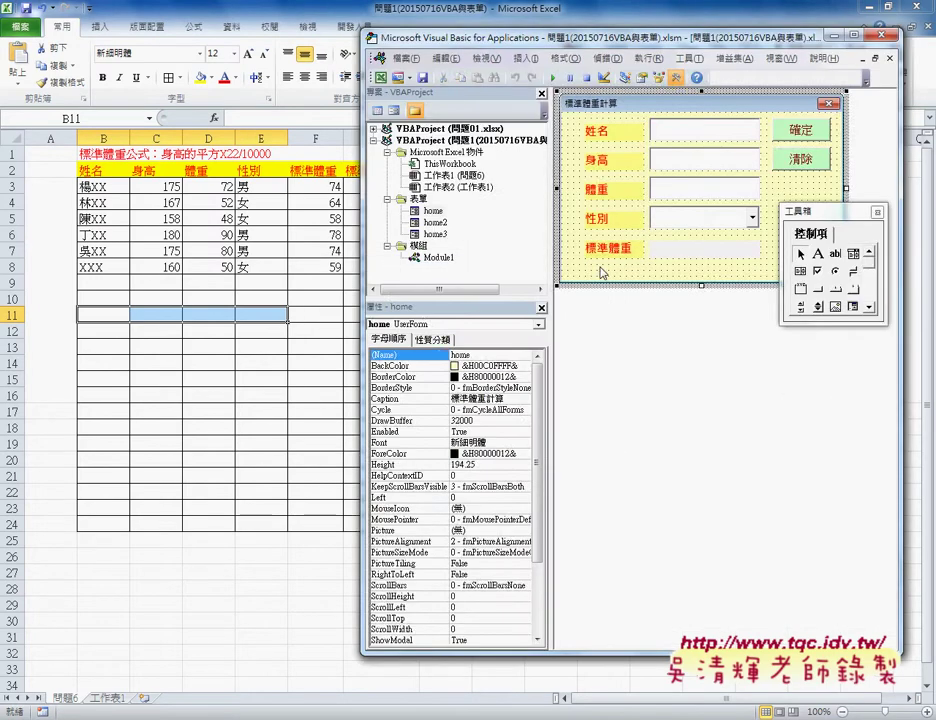
- Start B1_Click with an If condition checking mya.Text = "" for an empty name
{"action": "double_click", "coordinate": [796, 140]}
{"action": "key", "text": "Return"}
{"action": "key", "text": "Return"}
{"action": "key", "text": "Return"}
{"action": "left_click", "coordinate": [508, 186]}
{"action": "type", "text": "mya.Text =\"\" or"}
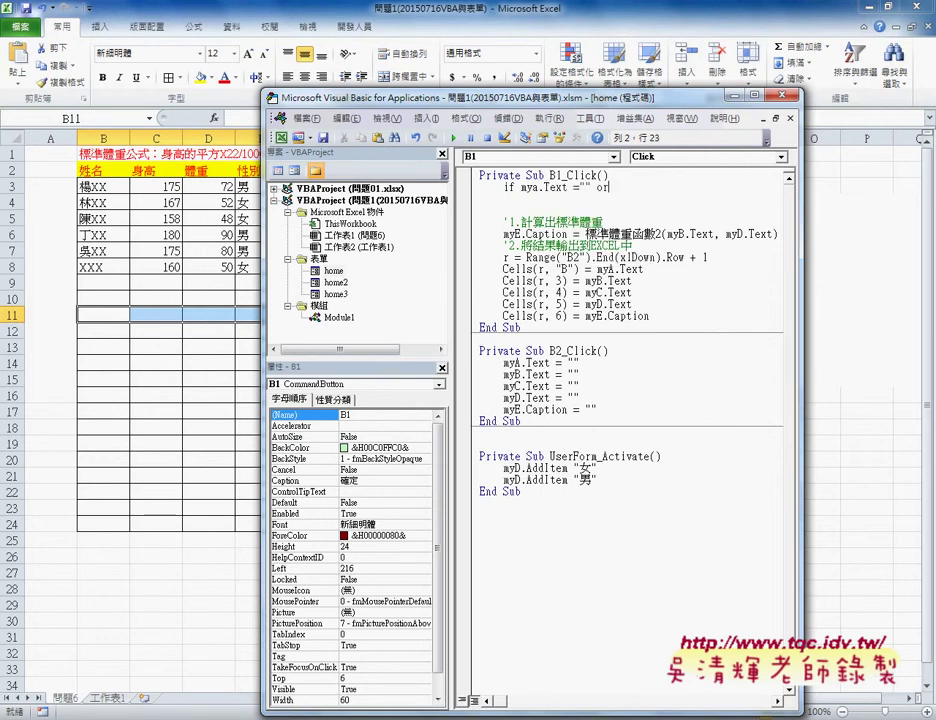
- Extend the If condition with copies of the empty-field check joined by Or
{"action": "left_click_drag", "start_coordinate": [598, 187], "coordinate": [521, 187]}
{"action": "key", "text": "ctrl+c"}
{"action": "left_click", "coordinate": [612, 187]}
{"action": "key", "text": "ctrl+v"}
{"action": "key", "text": "ctrl+v"}
{"action": "type", "text": "or "}
{"action": "type", "text": "or"}
{"action": "key", "text": "End"}
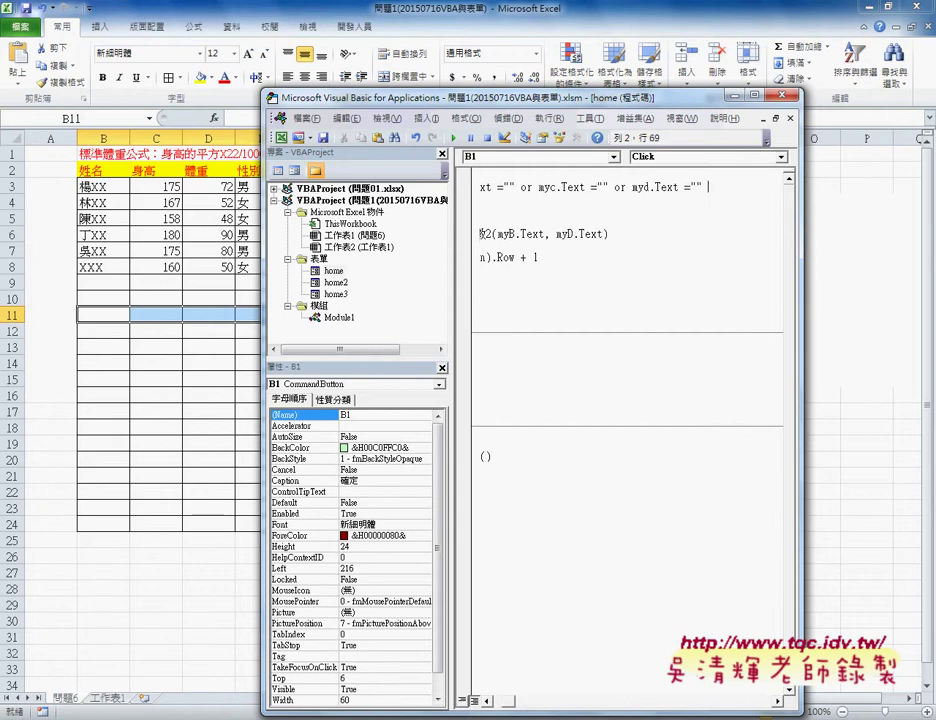
{"action": "key", "text": "Return"}
{"action": "key", "text": "Return"}
- Add MsgBox "請輸入資料!!", Exit Sub and End If to the block, then run the form
{"action": "type", "text": "end if"}
{"action": "key", "text": "Up"}
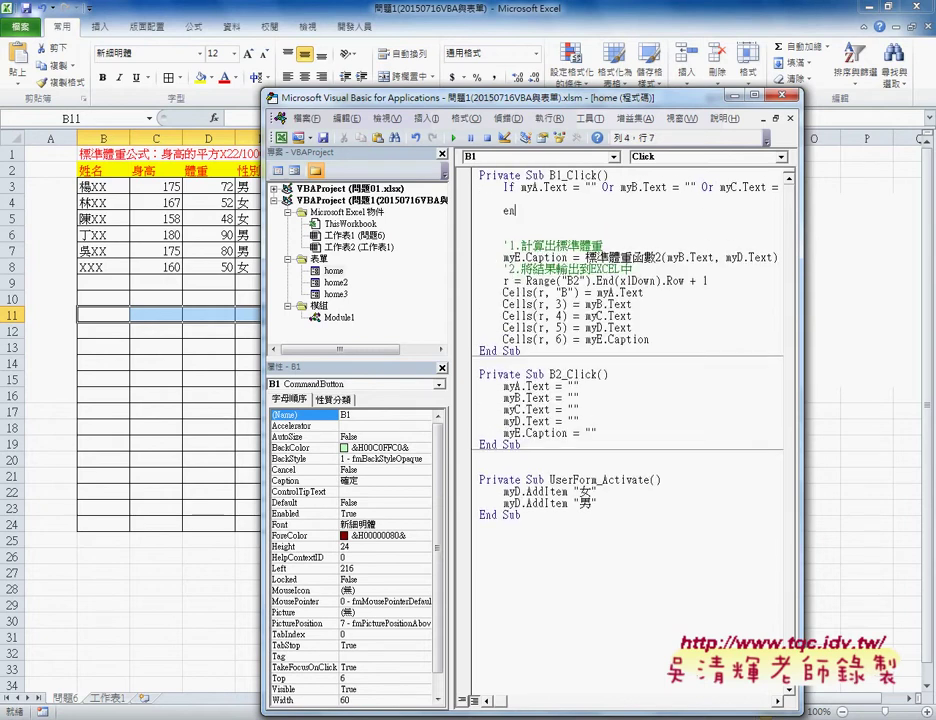
{"action": "type", "text": "msgbox"}
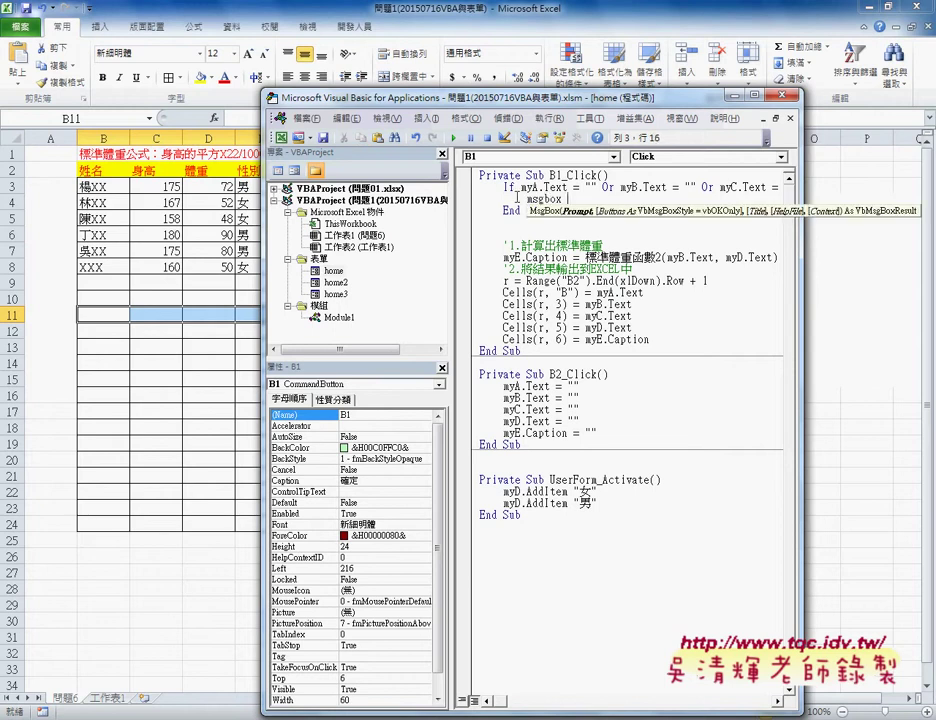
{"action": "type", "text": " \"請輸入資料!!\""}
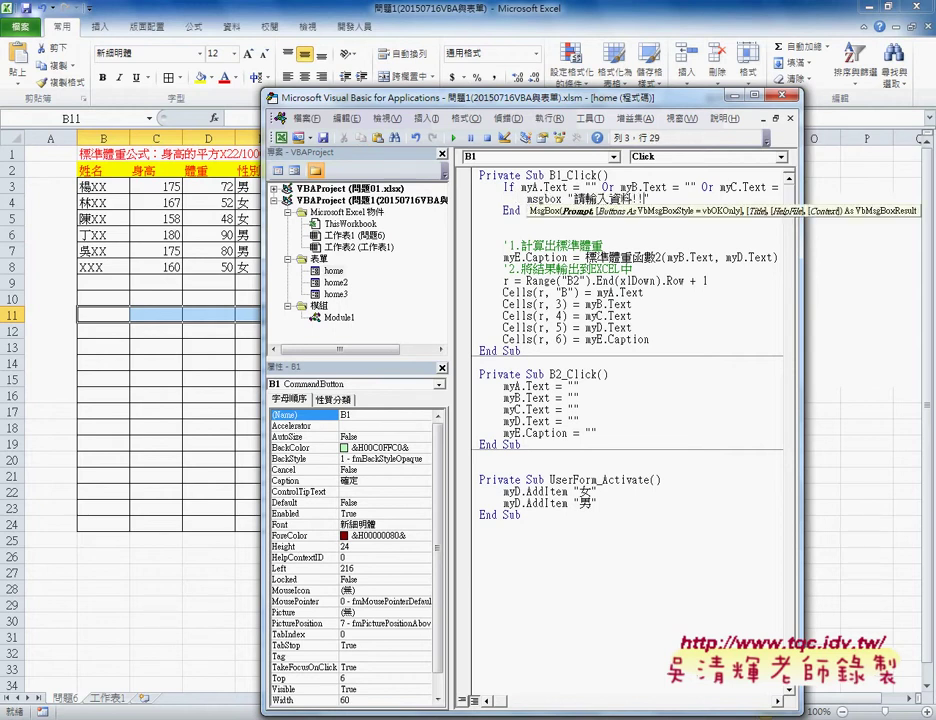
{"action": "key", "text": "Return"}
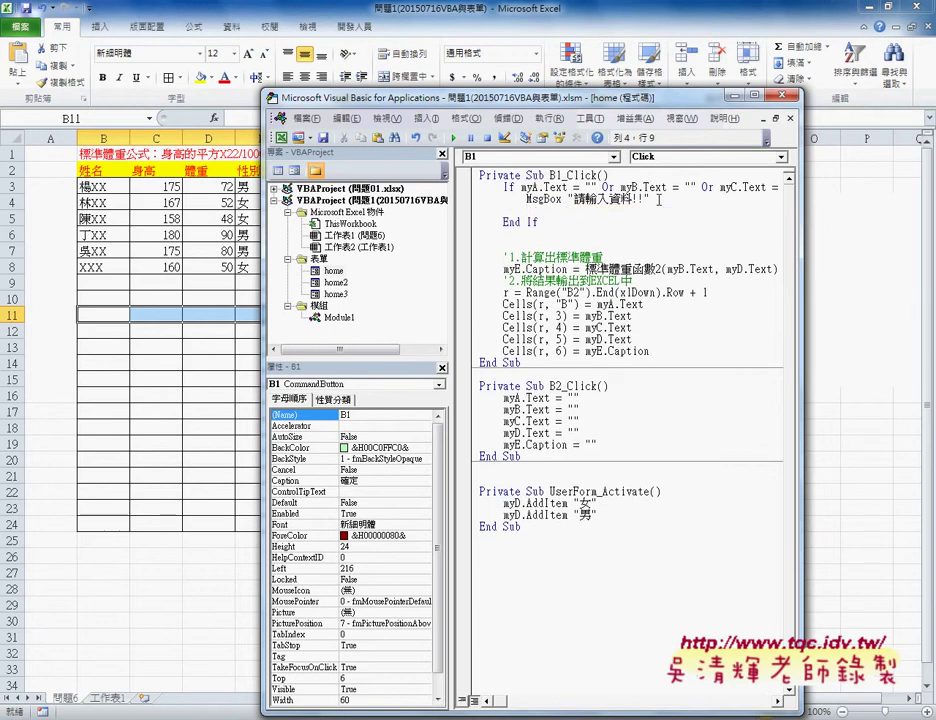
{"action": "type", "text": "exit sub"}
{"action": "left_click", "coordinate": [559, 222]}
{"action": "left_click_drag", "start_coordinate": [559, 222], "coordinate": [503, 187]}
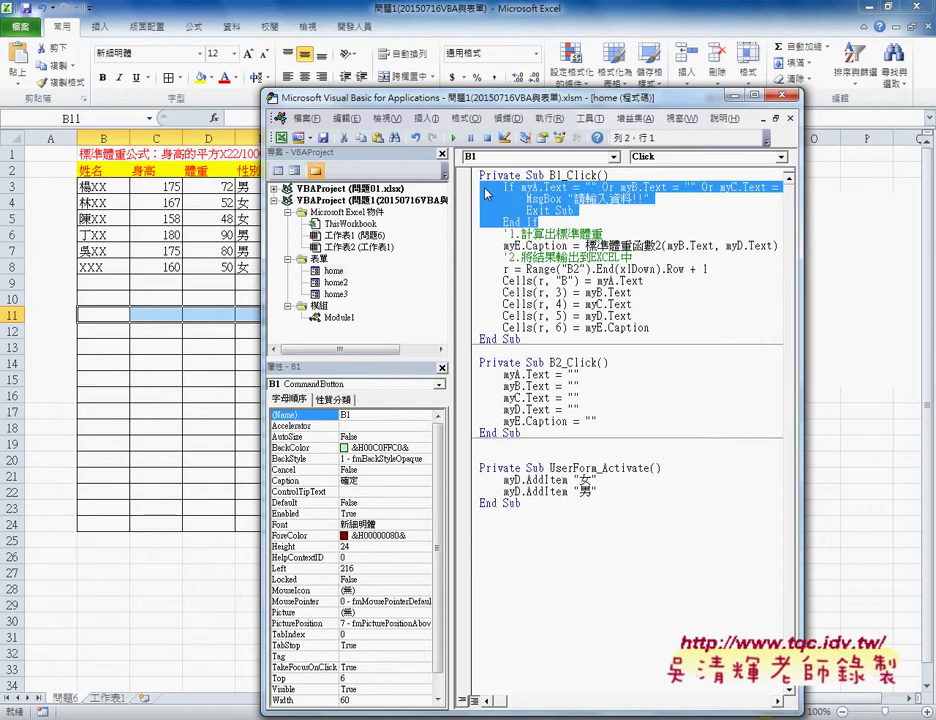
{"action": "key", "text": "F5"}
- Submit the form empty, then with only the name XX, and dismiss each warning
{"action": "left_click", "coordinate": [563, 303]}
{"action": "left_click", "coordinate": [487, 413]}
{"action": "type", "text": "XX"}
{"action": "left_click", "coordinate": [446, 333]}
{"action": "left_click", "coordinate": [563, 301]}
- Complete the entry with height 175, weight 75 and 男, and submit it
{"action": "key", "text": "Return"}
{"action": "type", "text": "175"}
{"action": "key", "text": "Tab"}
{"action": "type", "text": "75"}
{"action": "key", "text": "Tab"}
{"action": "key", "text": "Down"}
{"action": "left_click", "coordinate": [574, 303]}
- Resubmit the entry, choose Debug on the run-time error, and select the formula's ^ 2 part
{"action": "left_click_drag", "start_coordinate": [497, 280], "coordinate": [568, 357]}
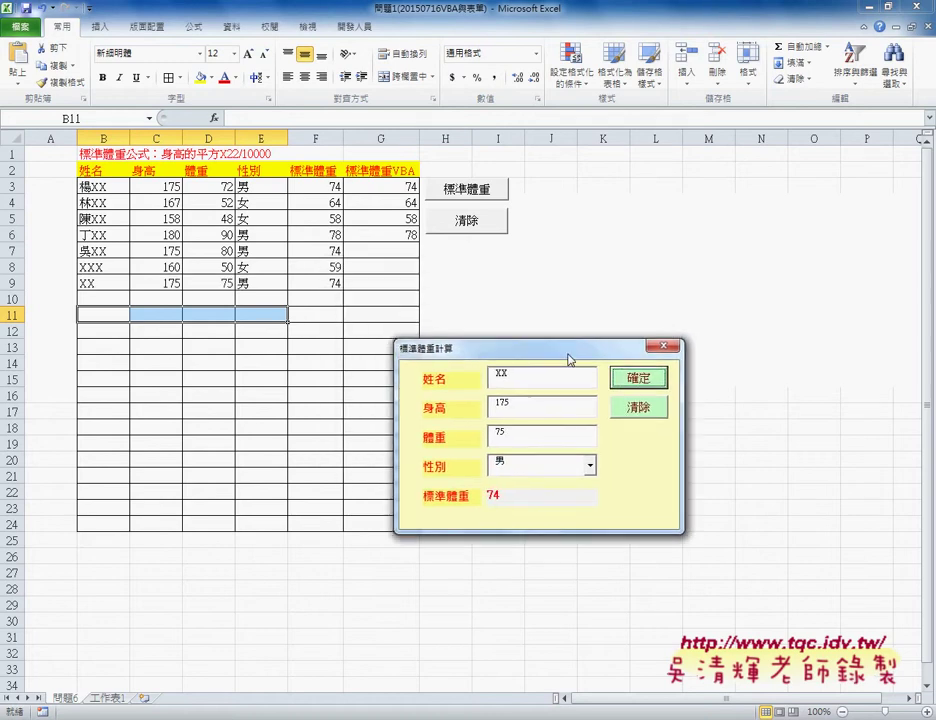
{"action": "double_click", "coordinate": [506, 405]}
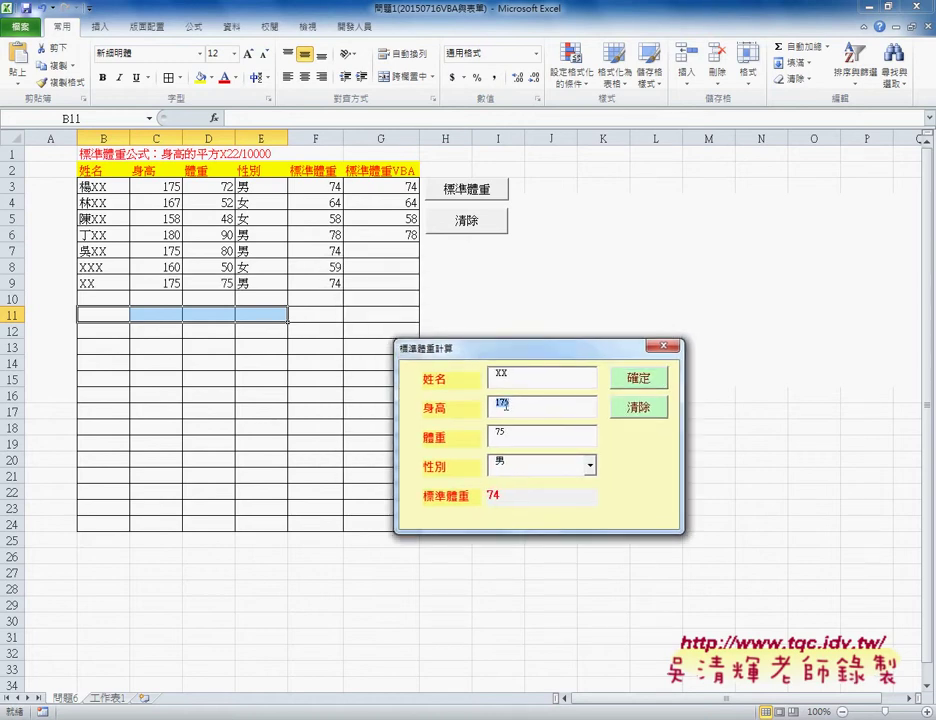
{"action": "type", "text": "一百八"}
{"action": "left_click", "coordinate": [639, 378]}
{"action": "key", "text": "Return"}
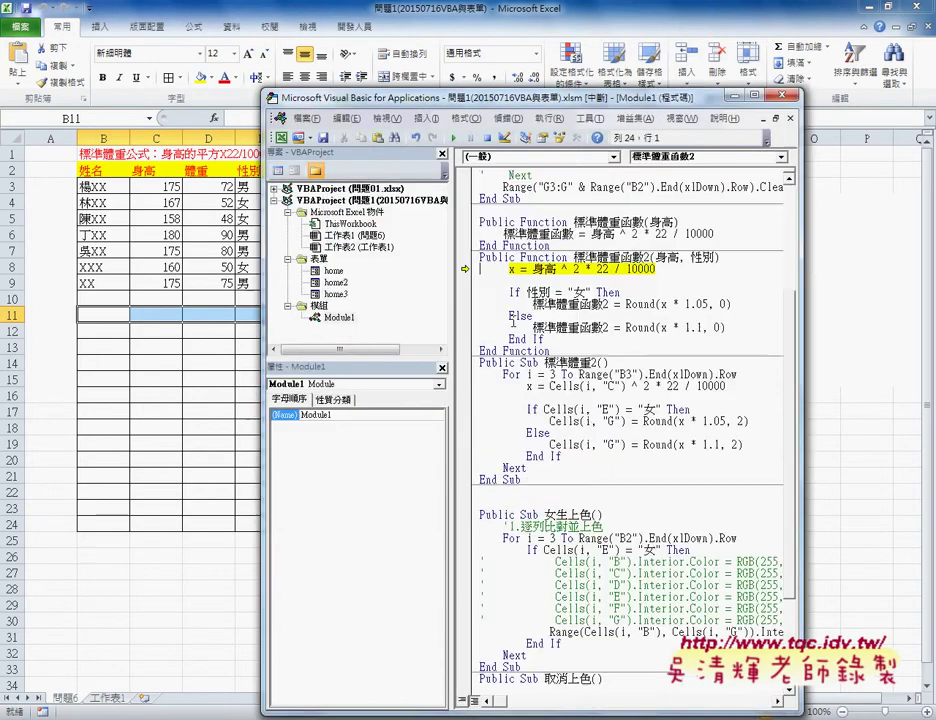
{"action": "left_click_drag", "start_coordinate": [578, 269], "coordinate": [562, 269]}
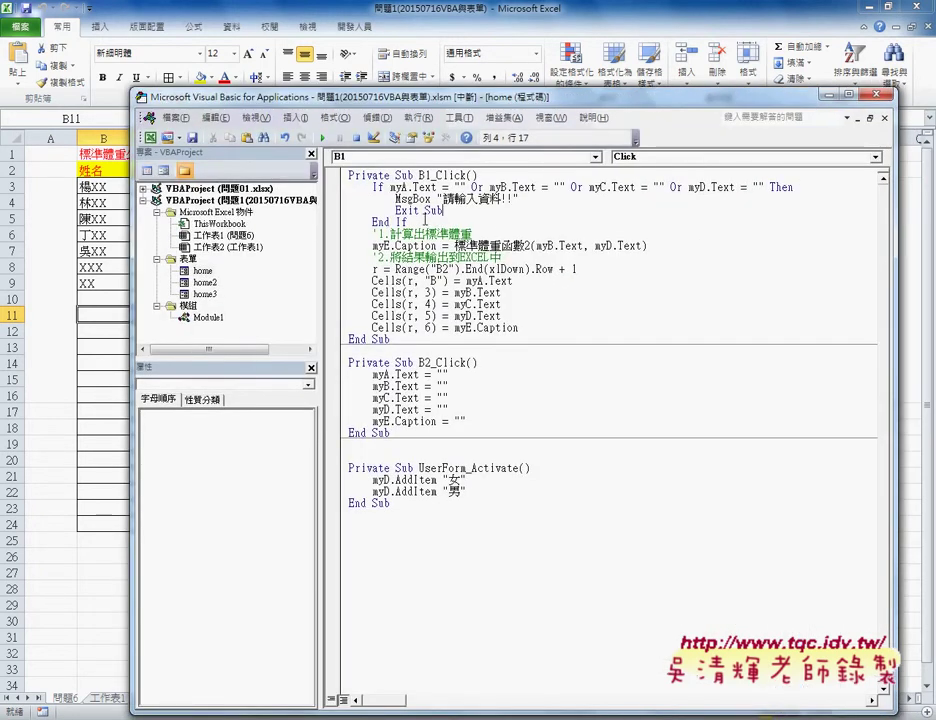
- Comment out the combined If line and make a name-only check showing 請輸入姓名!!
{"action": "left_click", "coordinate": [372, 187]}
{"action": "type", "text": "'"}
{"action": "key", "text": "End"}
{"action": "key", "text": "Return"}
{"action": "key", "text": "ctrl+v"}
{"action": "left_click_drag", "start_coordinate": [480, 199], "coordinate": [765, 199]}
{"action": "key", "text": "Delete"}
{"action": "left_click_drag", "start_coordinate": [478, 211], "coordinate": [501, 213]}
{"action": "key", "text": "Delete"}
- Duplicate the name-check block as a separate myB height check
{"action": "left_click_drag", "start_coordinate": [372, 199], "coordinate": [410, 235]}
{"action": "key", "text": "ctrl+c"}
{"action": "key", "text": "ctrl+v"}
{"action": "key", "text": "shift+Tab"}
{"action": "double_click", "coordinate": [398, 245]}
{"action": "type", "text": "myB"}
{"action": "left_click_drag", "start_coordinate": [471, 257], "coordinate": [495, 257]}
{"action": "left_click_drag", "start_coordinate": [383, 97], "coordinate": [463, 97]}
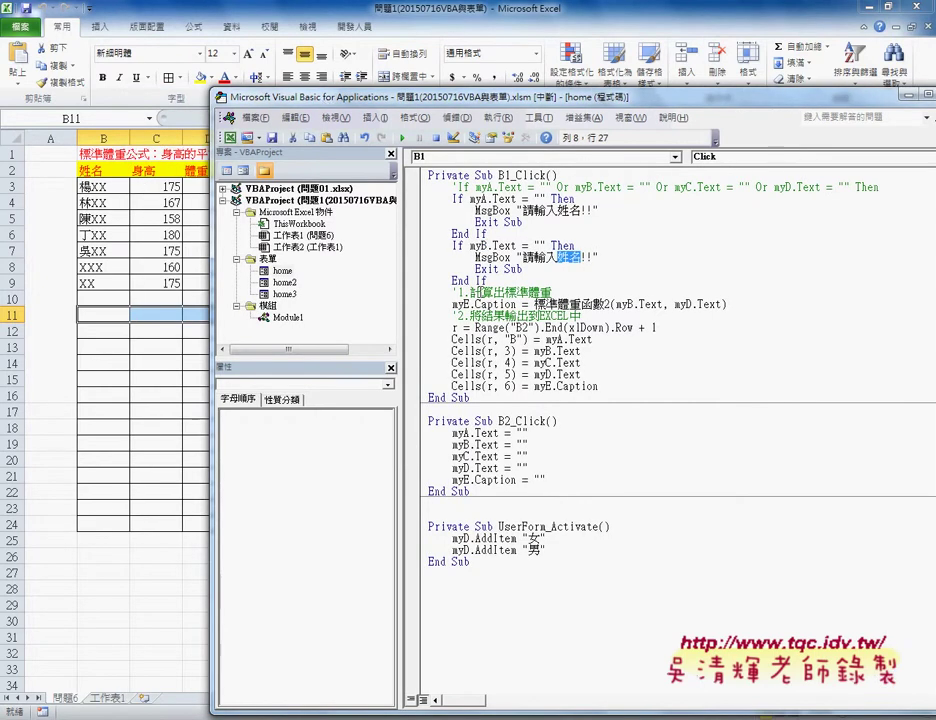
{"action": "left_click_drag", "start_coordinate": [475, 209], "coordinate": [627, 208]}
- Add myA.SetFocus under the name message, then run the form
{"action": "left_click", "coordinate": [627, 208]}
{"action": "key", "text": "Return"}
{"action": "type", "text": "rTY"}
{"action": "key", "text": "Escape"}
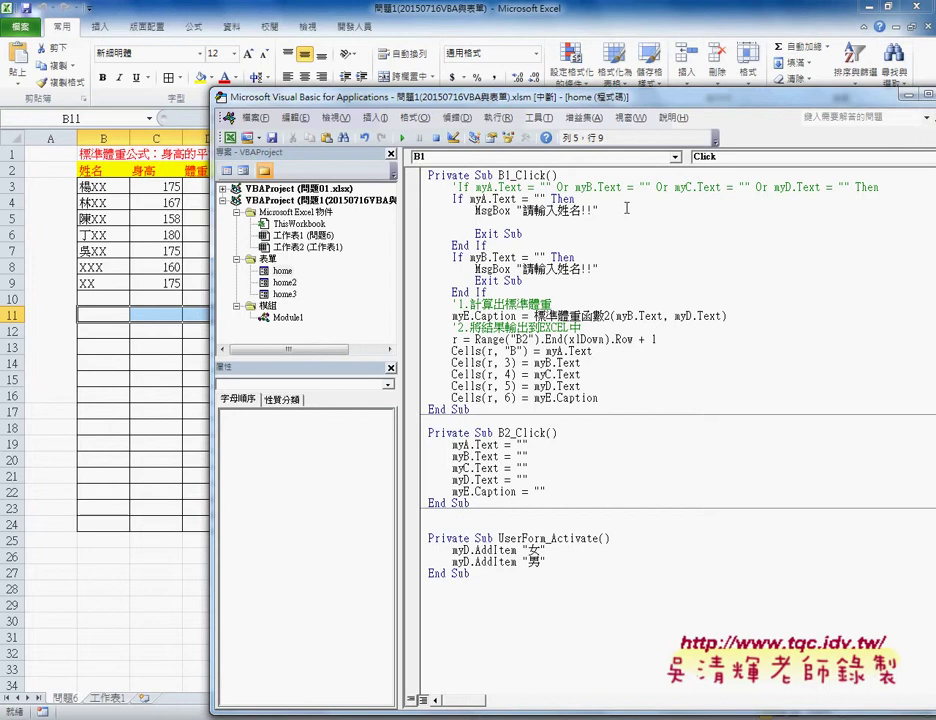
{"action": "type", "text": "mya.set"}
{"action": "key", "text": "Tab"}
{"action": "key", "text": "F5"}
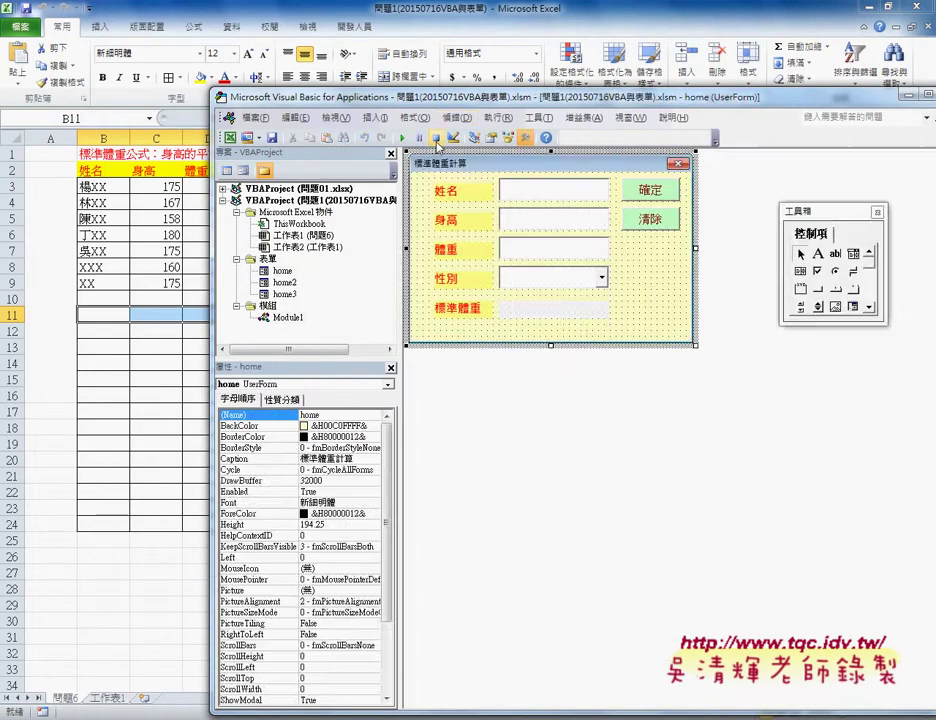
- Test name XXX with non-numeric height X, dismiss the warning, and return to the check code
{"action": "left_click", "coordinate": [455, 330]}
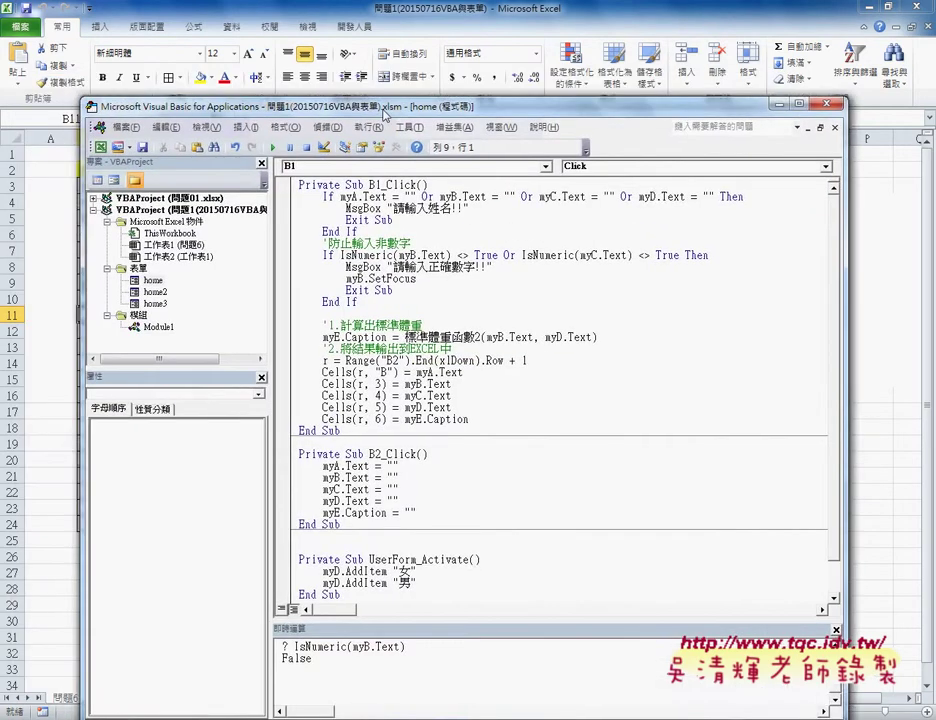
{"action": "left_click", "coordinate": [440, 301]}
{"action": "type", "text": "XXX"}
{"action": "key", "text": "Tab"}
{"action": "type", "text": "X"}
{"action": "left_click", "coordinate": [564, 302]}
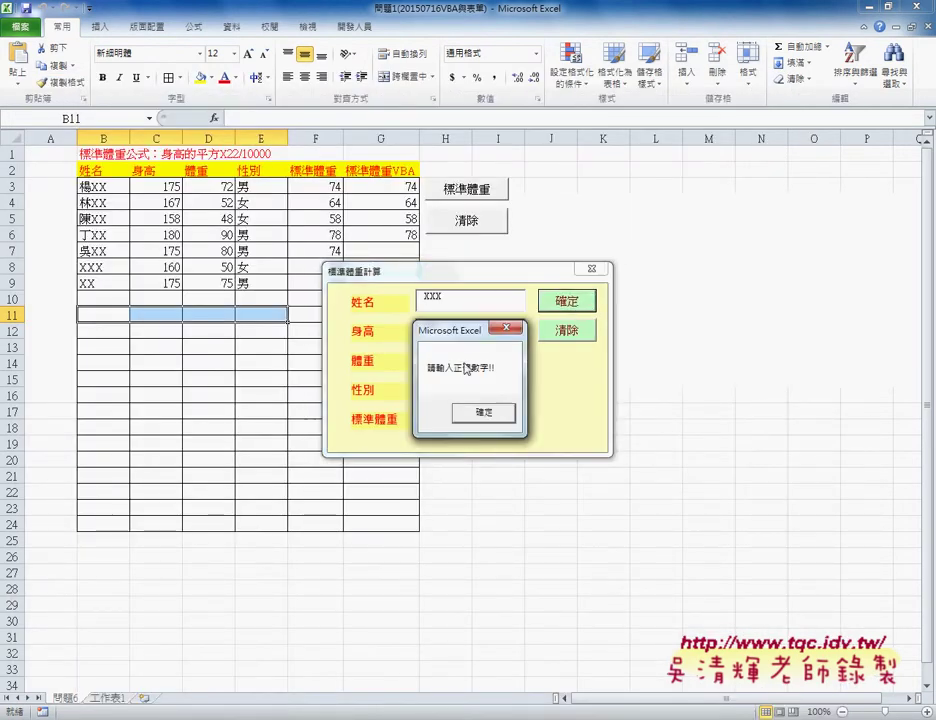
{"action": "key", "text": "Return"}
{"action": "left_click", "coordinate": [594, 271]}
{"action": "mouse_move", "coordinate": [266, 187]}
{"action": "left_mouse_down"}
{"action": "mouse_move", "coordinate": [355, 190]}
{"action": "mouse_move", "coordinate": [283, 199]}
{"action": "left_mouse_up"}
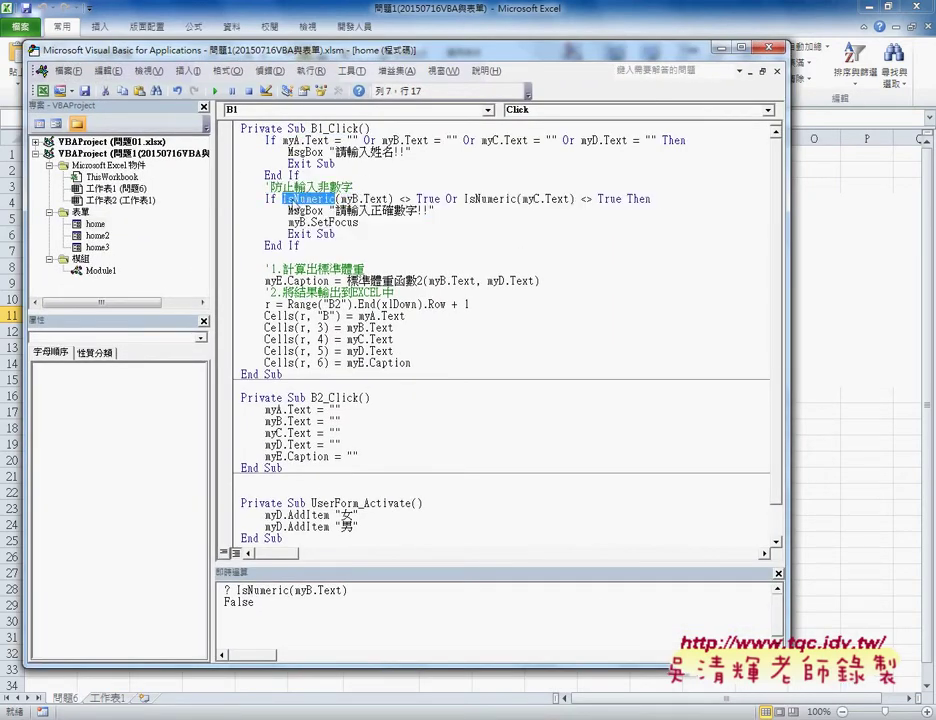
- Rewrite the If condition as VBA.IsNumeric(myB.Text) <> True Or
{"action": "key", "text": "shift+End"}
{"action": "type", "text": "vba"}
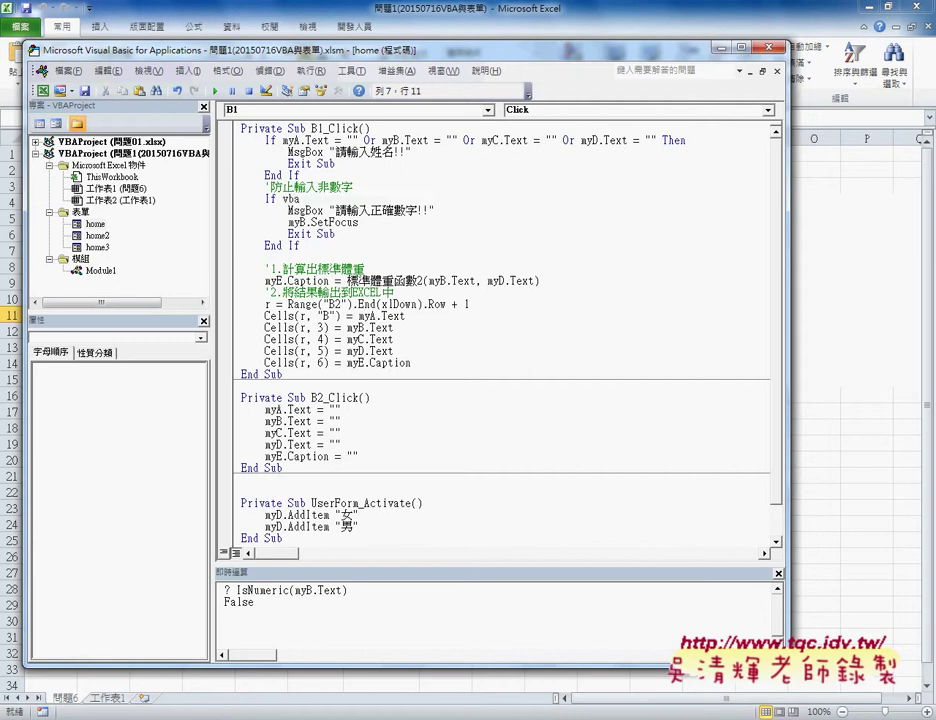
{"action": "type", "text": ".is"}
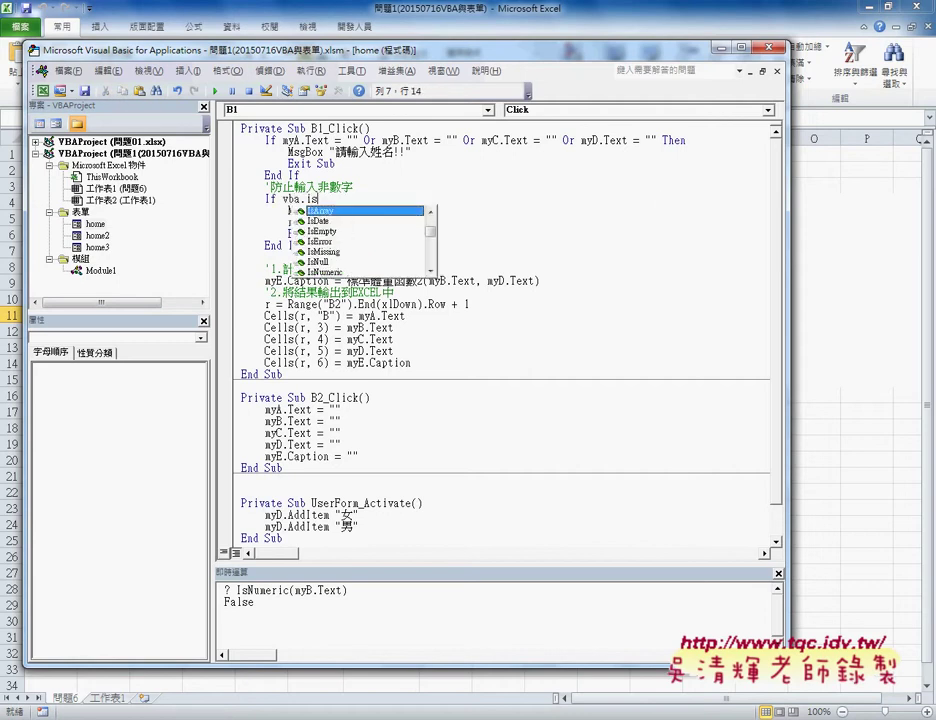
{"action": "key", "text": "Down"}
{"action": "key", "text": "Down"}
{"action": "key", "text": "Down"}
{"action": "key", "text": "Down"}
{"action": "type", "text": "IsNumeric(myB.Text"}
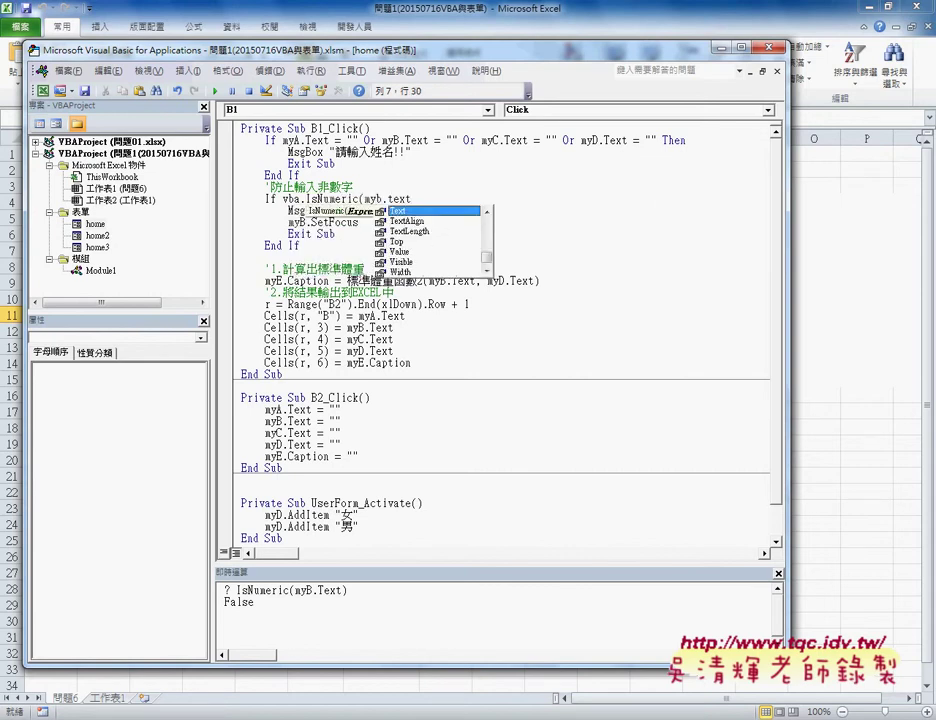
{"action": "type", "text": ")"}
{"action": "key", "text": "Left"}
{"action": "key", "text": "shift+Left"}
{"action": "key", "text": "shift+Left"}
{"action": "key", "text": "shift+Left"}
{"action": "left_click", "coordinate": [449, 198]}
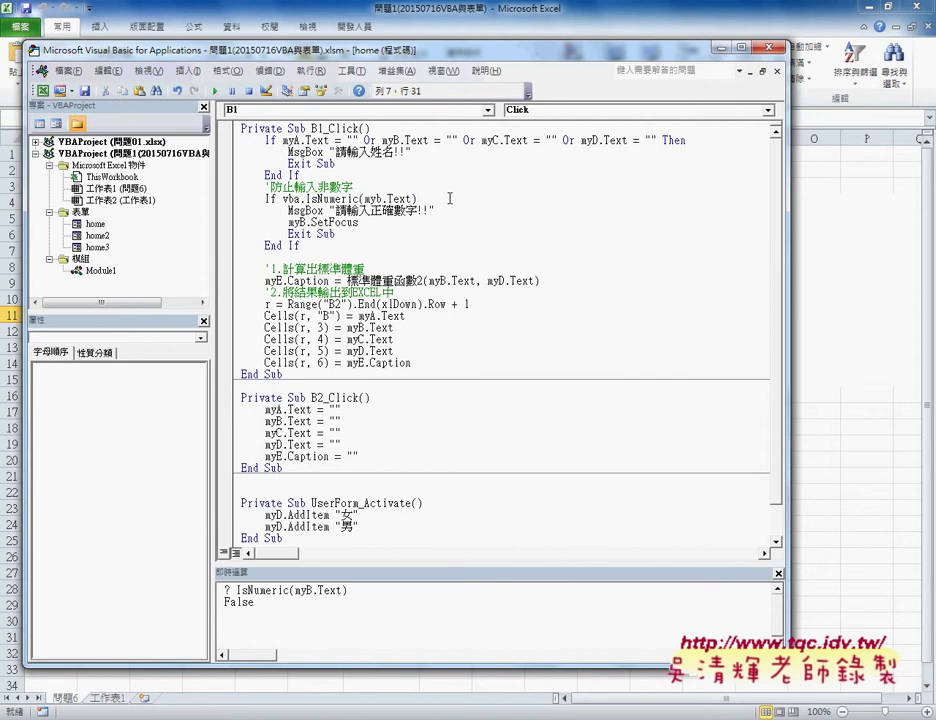
{"action": "type", "text": "<>"}
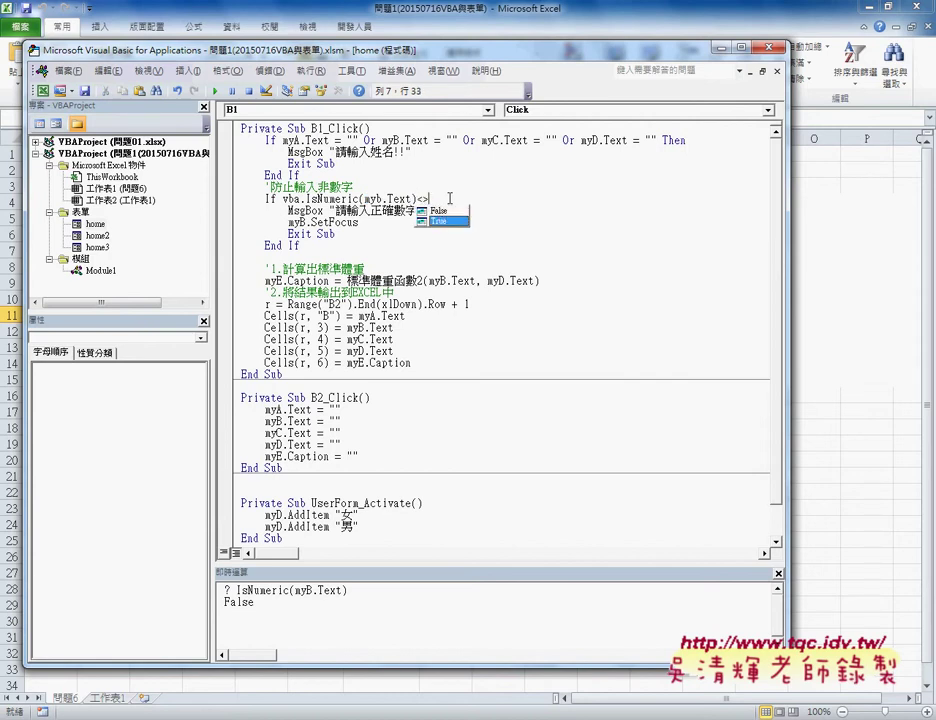
{"action": "type", "text": "True or"}
- Append a copied IsNumeric condition for myC.Text and finish the line with Then
{"action": "left_click_drag", "start_coordinate": [452, 198], "coordinate": [283, 198]}
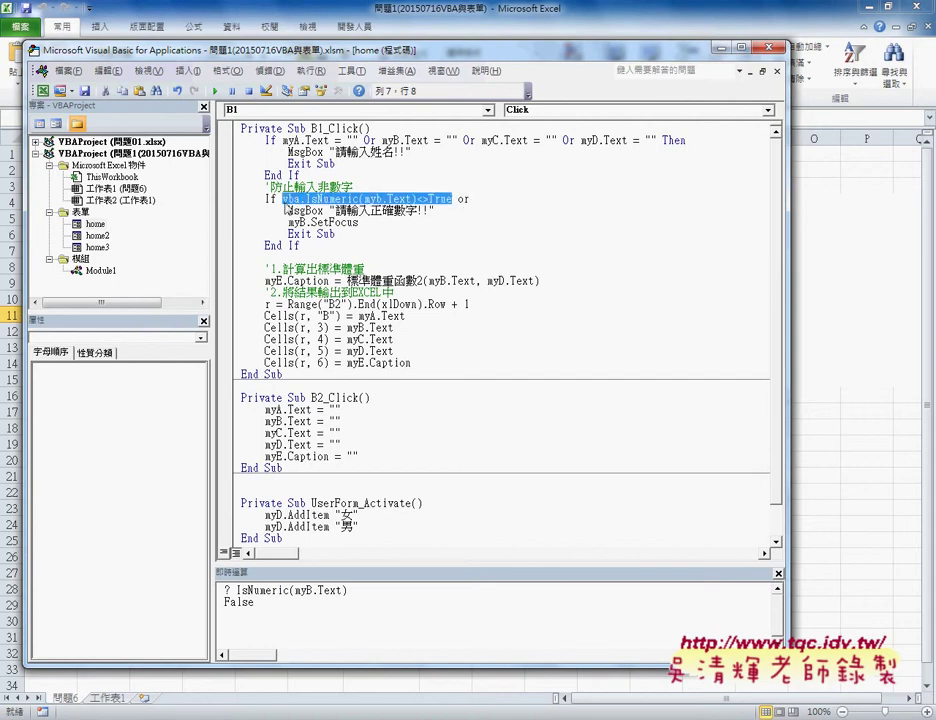
{"action": "key", "text": "ctrl+c"}
{"action": "key", "text": "End"}
{"action": "key", "text": "ctrl+v"}
{"action": "double_click", "coordinate": [564, 198]}
{"action": "type", "text": "myC"}
{"action": "key", "text": "End"}
{"action": "type", "text": "then"}
- Add vbInformation to the warning MsgBox, then run the form and enter name XXX
{"action": "left_click", "coordinate": [501, 213]}
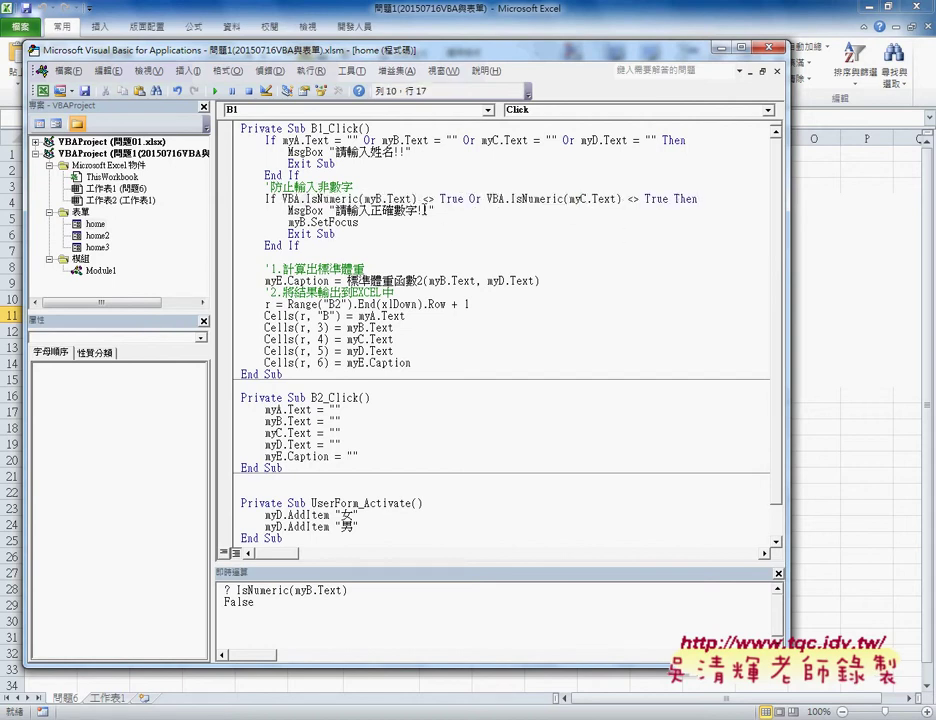
{"action": "type", "text": ","}
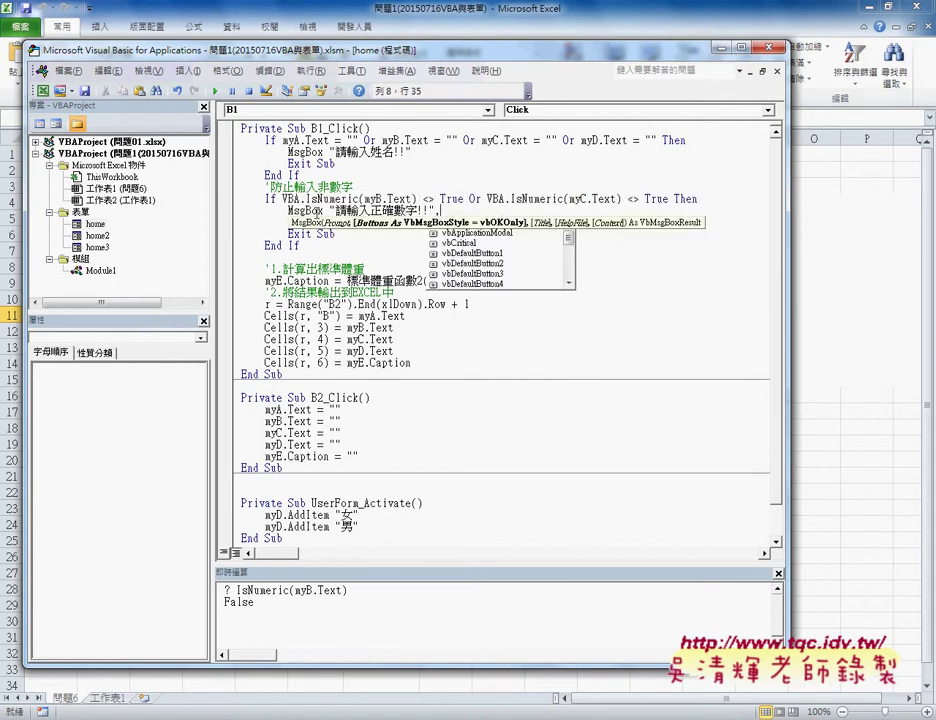
{"action": "key", "text": "Down"}
{"action": "key", "text": "Down"}
{"action": "key", "text": "Down"}
{"action": "key", "text": "Down"}
{"action": "key", "text": "Down"}
{"action": "key", "text": "Down"}
{"action": "key", "text": "Down"}
{"action": "key", "text": "Down"}
{"action": "key", "text": "Down"}
{"action": "key", "text": "Down"}
{"action": "key", "text": "Down"}
{"action": "key", "text": "Up"}
{"action": "key", "text": "Up"}
{"action": "key", "text": "Up"}
{"action": "key", "text": "Tab"}
{"action": "key", "text": "ctrl+shift+Left"}
{"action": "key", "text": "ctrl+shift+Left"}
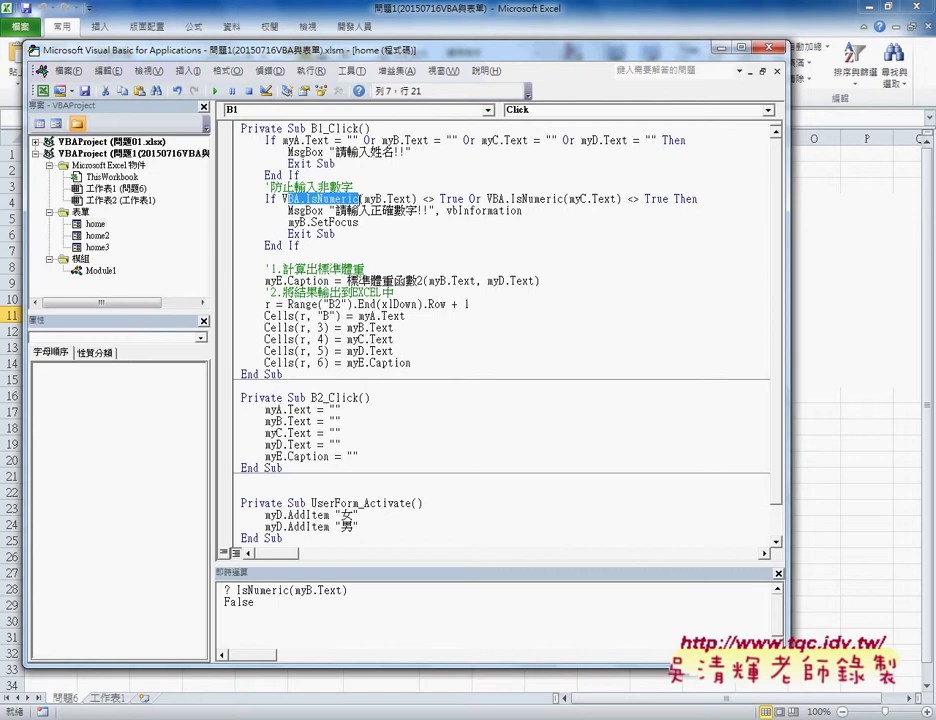
{"action": "key", "text": "F5"}
{"action": "type", "text": "XXX"}
{"action": "key", "text": "Tab"}
{"action": "type", "text": "XXX"}
{"action": "key", "text": "Tab"}
- Submit non-numeric height and weight with 女 and dismiss the information message
{"action": "type", "text": "XX\t女"}
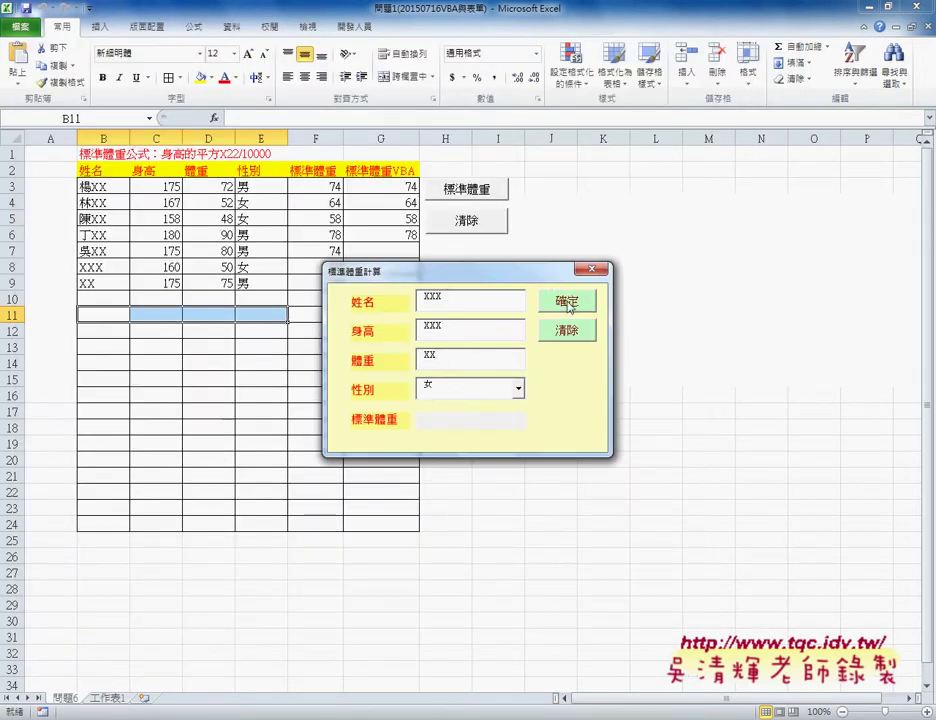
{"action": "left_click", "coordinate": [566, 302]}
{"action": "left_click_drag", "start_coordinate": [460, 328], "coordinate": [583, 312]}
{"action": "mouse_move", "coordinate": [524, 368]}
{"action": "left_mouse_down"}
{"action": "mouse_move", "coordinate": [546, 370]}
{"action": "mouse_move", "coordinate": [553, 345]}
{"action": "left_mouse_up"}
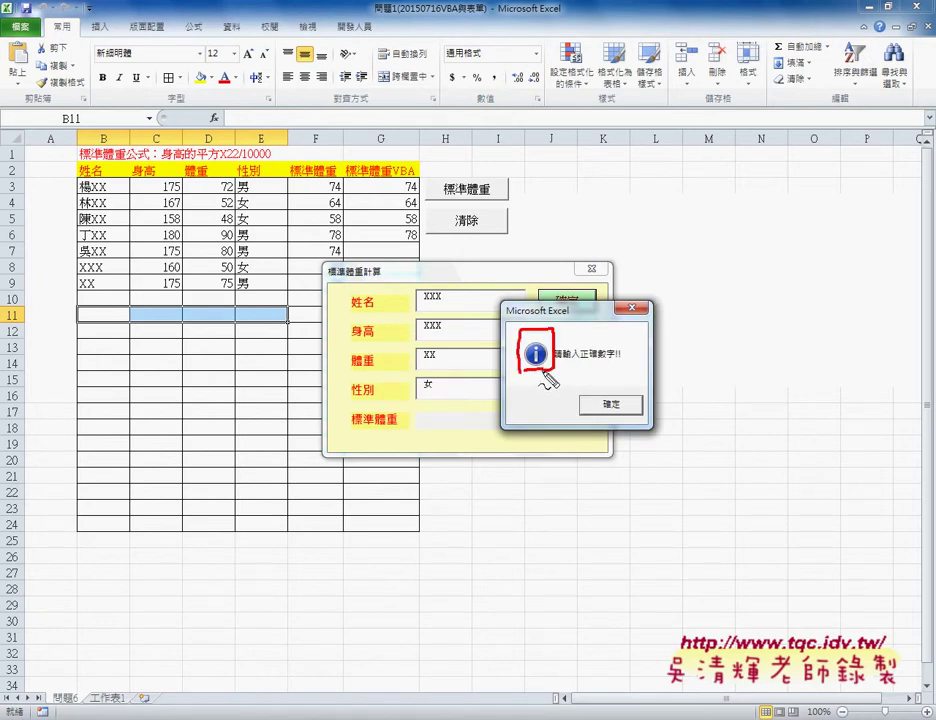
{"action": "left_click", "coordinate": [611, 404]}
- Correct height to 175 and weight to 65 and submit, recording standard weight 71 in row 10
{"action": "double_click", "coordinate": [464, 328]}
{"action": "type", "text": "175"}
{"action": "double_click", "coordinate": [464, 358]}
{"action": "type", "text": "65"}
{"action": "left_click", "coordinate": [560, 303]}
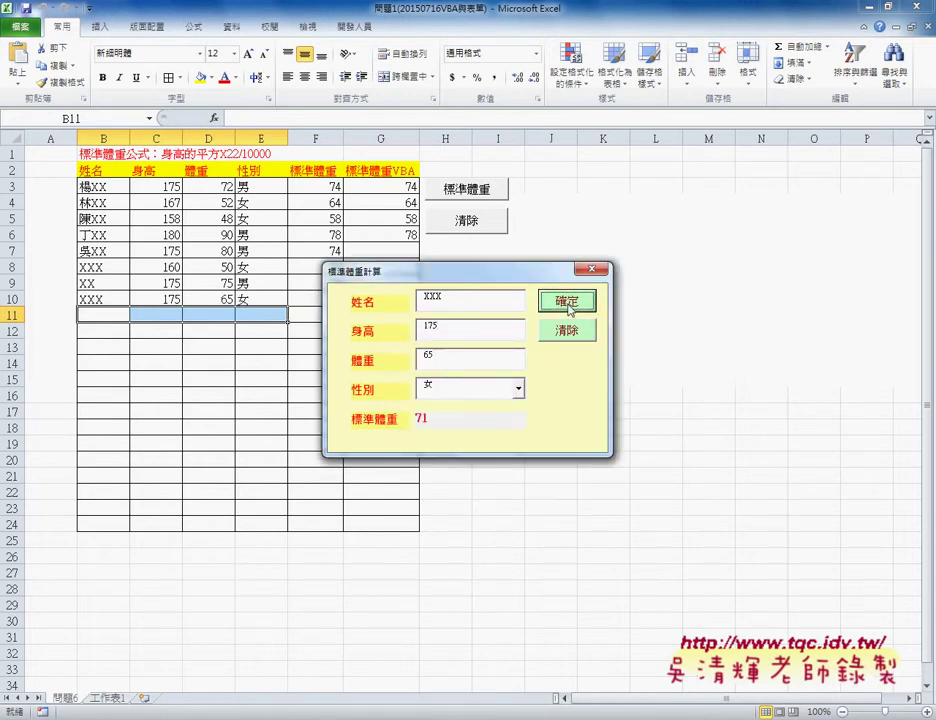
{"action": "left_click_drag", "start_coordinate": [513, 274], "coordinate": [628, 277]}
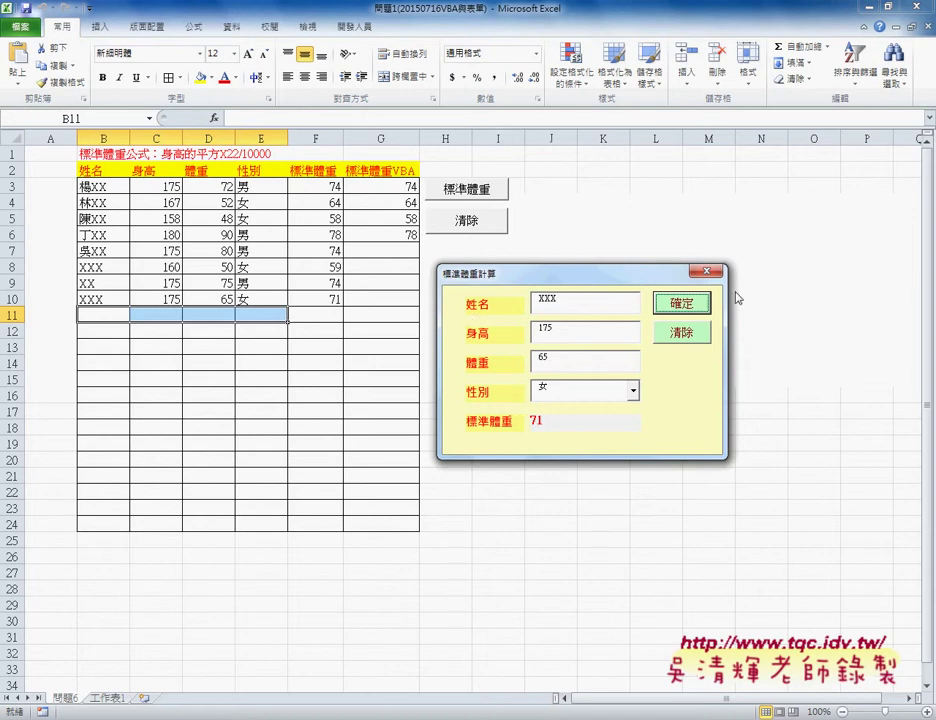
- Return to the VBA editor and close the code window to show the form design
{"action": "key", "text": "alt+F11"}
{"action": "left_click", "coordinate": [777, 72]}
{"action": "left_click", "coordinate": [330, 181]}
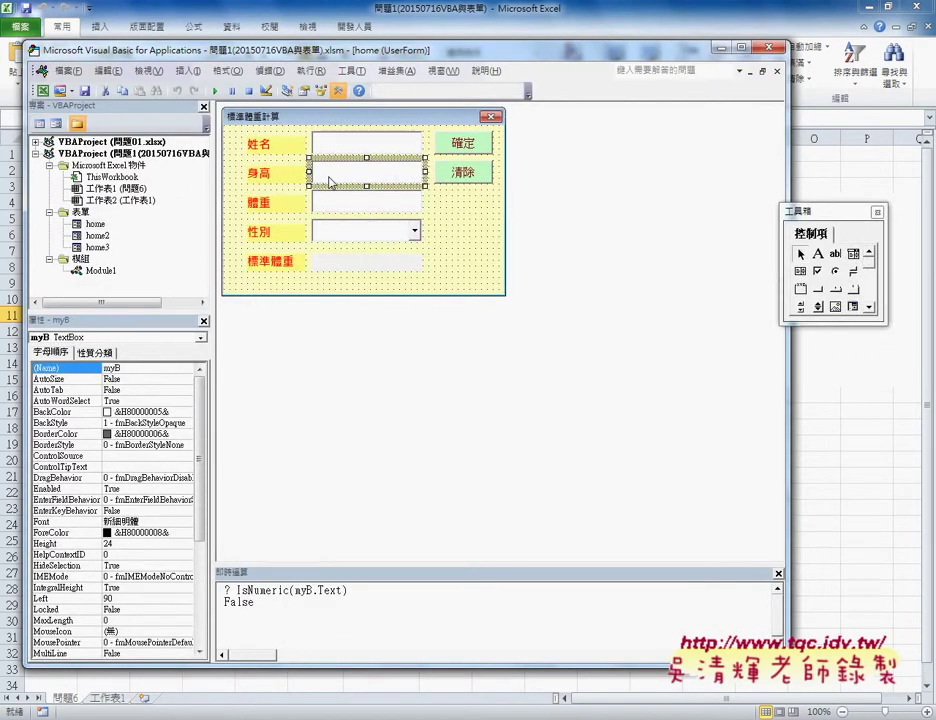